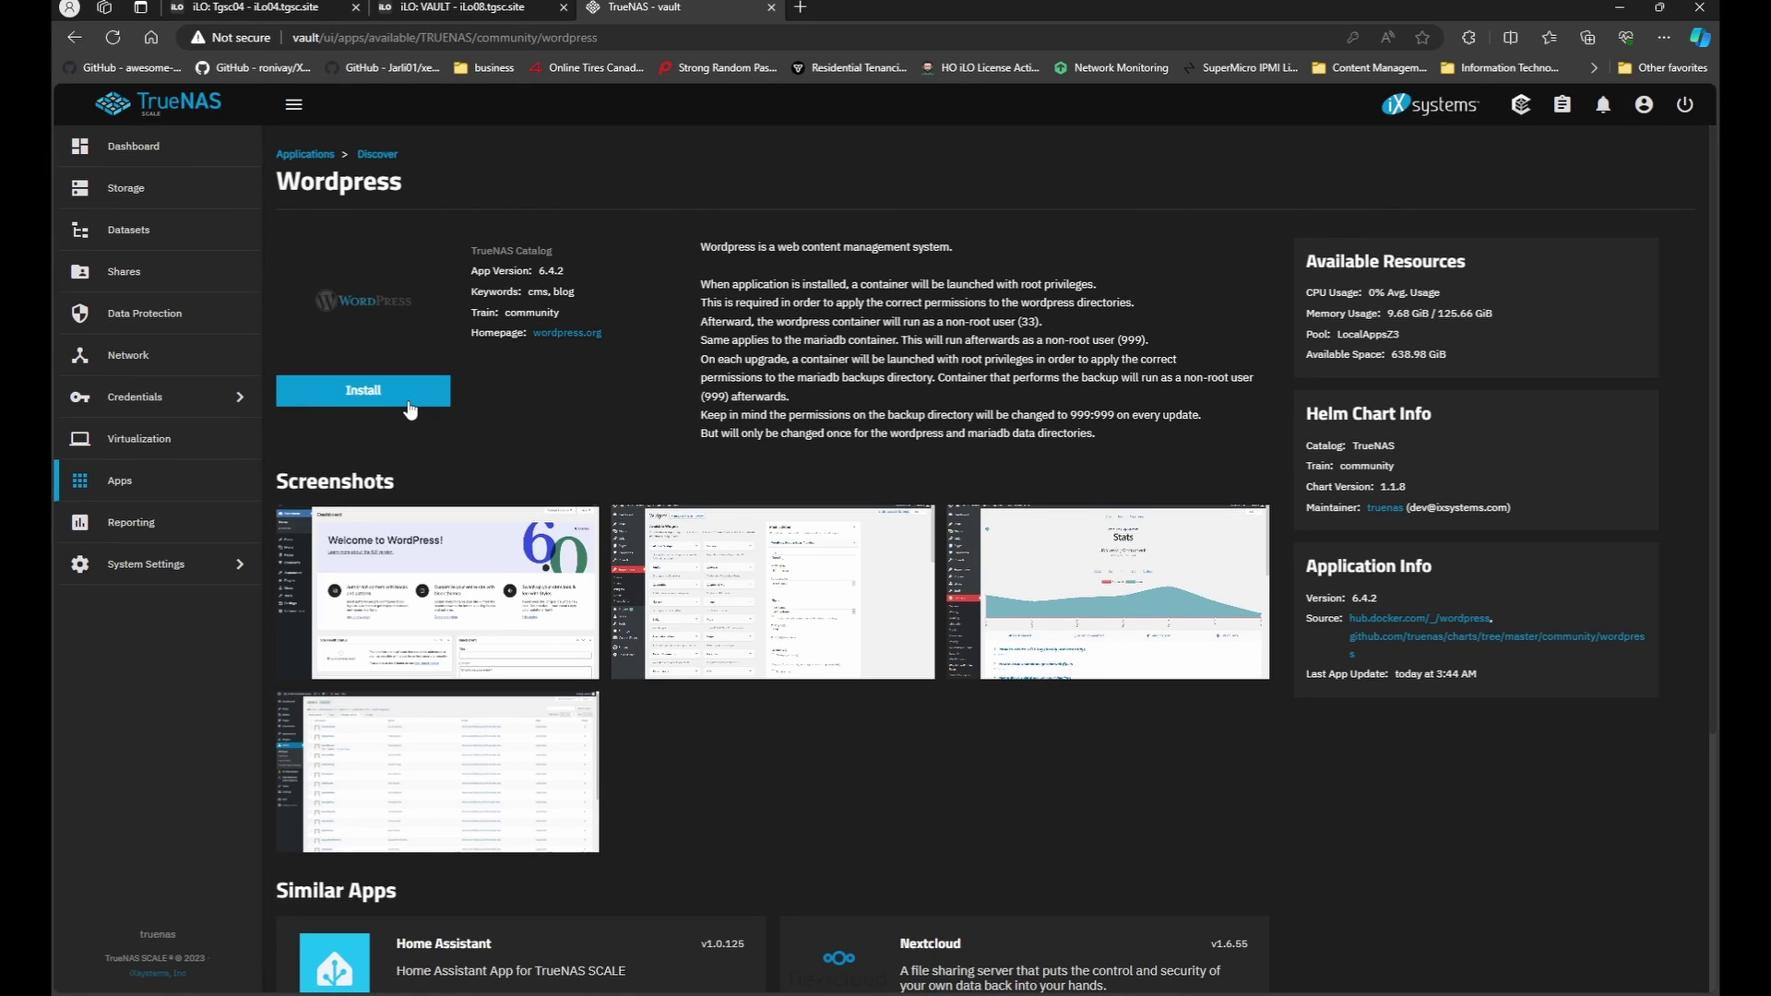
Install the WordPress catalog app with defaults: web port 30040 and ixVolume storage.
left_click(583, 287)
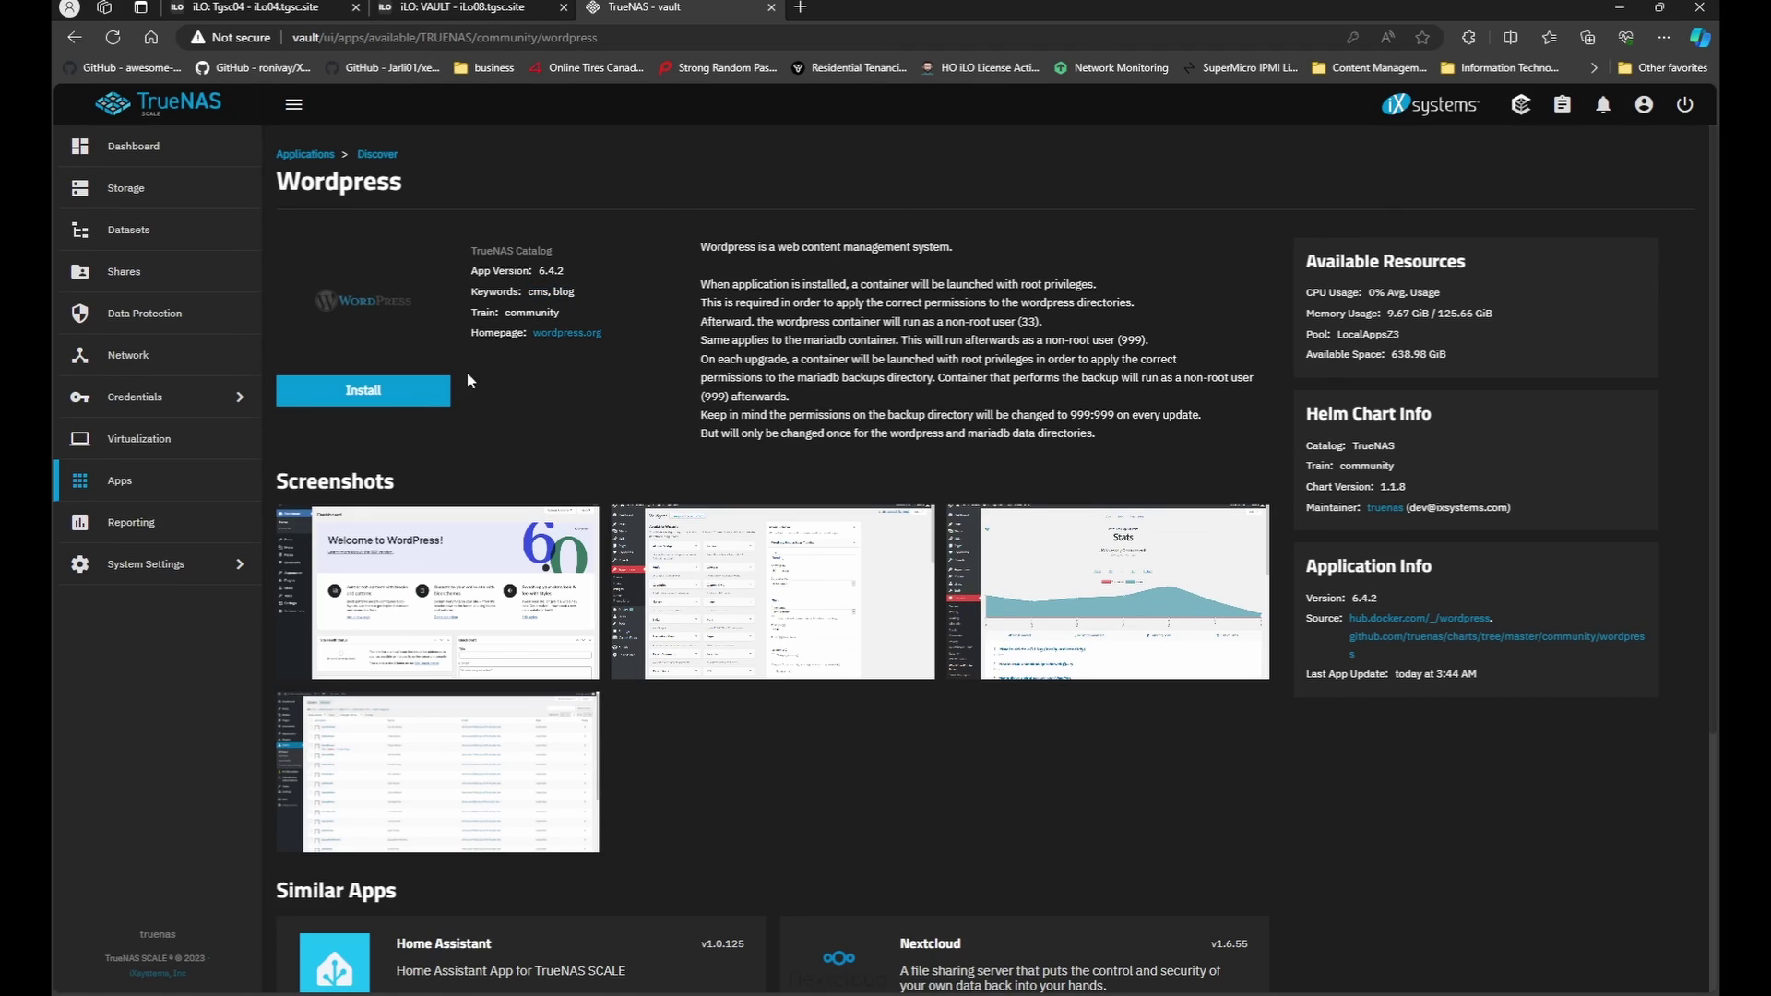
left_click(425, 400)
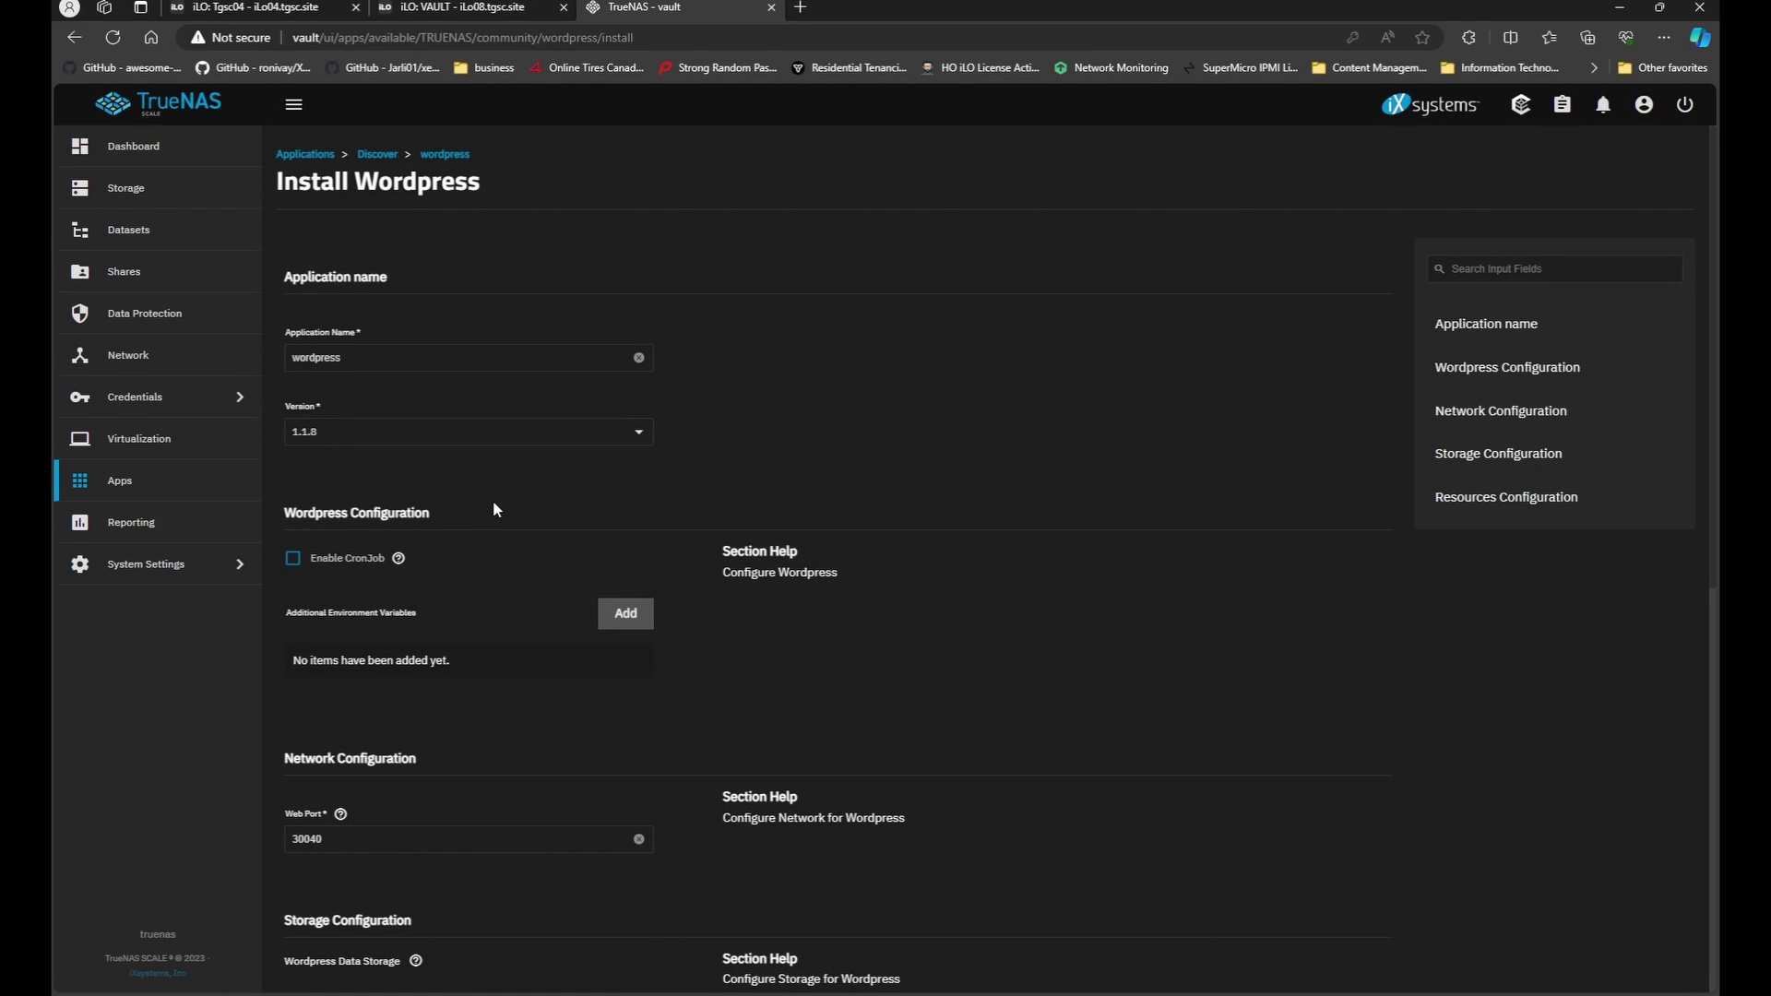
scroll(816, 576, "down", 8)
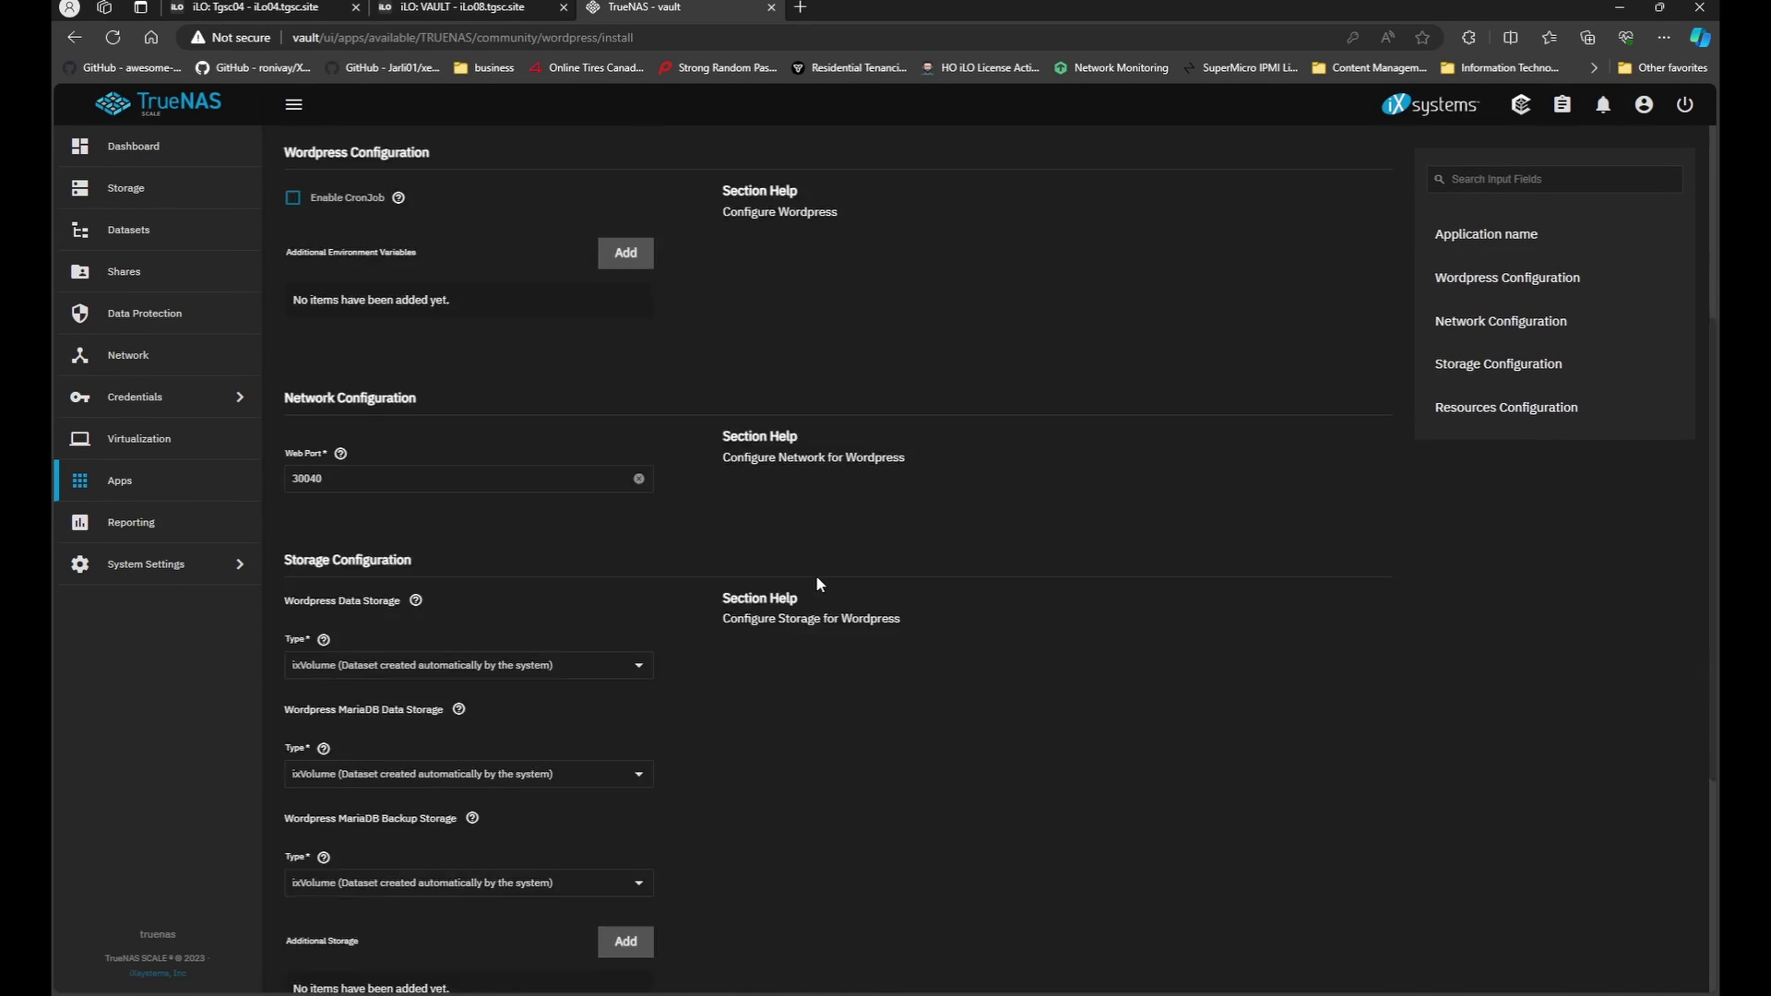
left_click(313, 962)
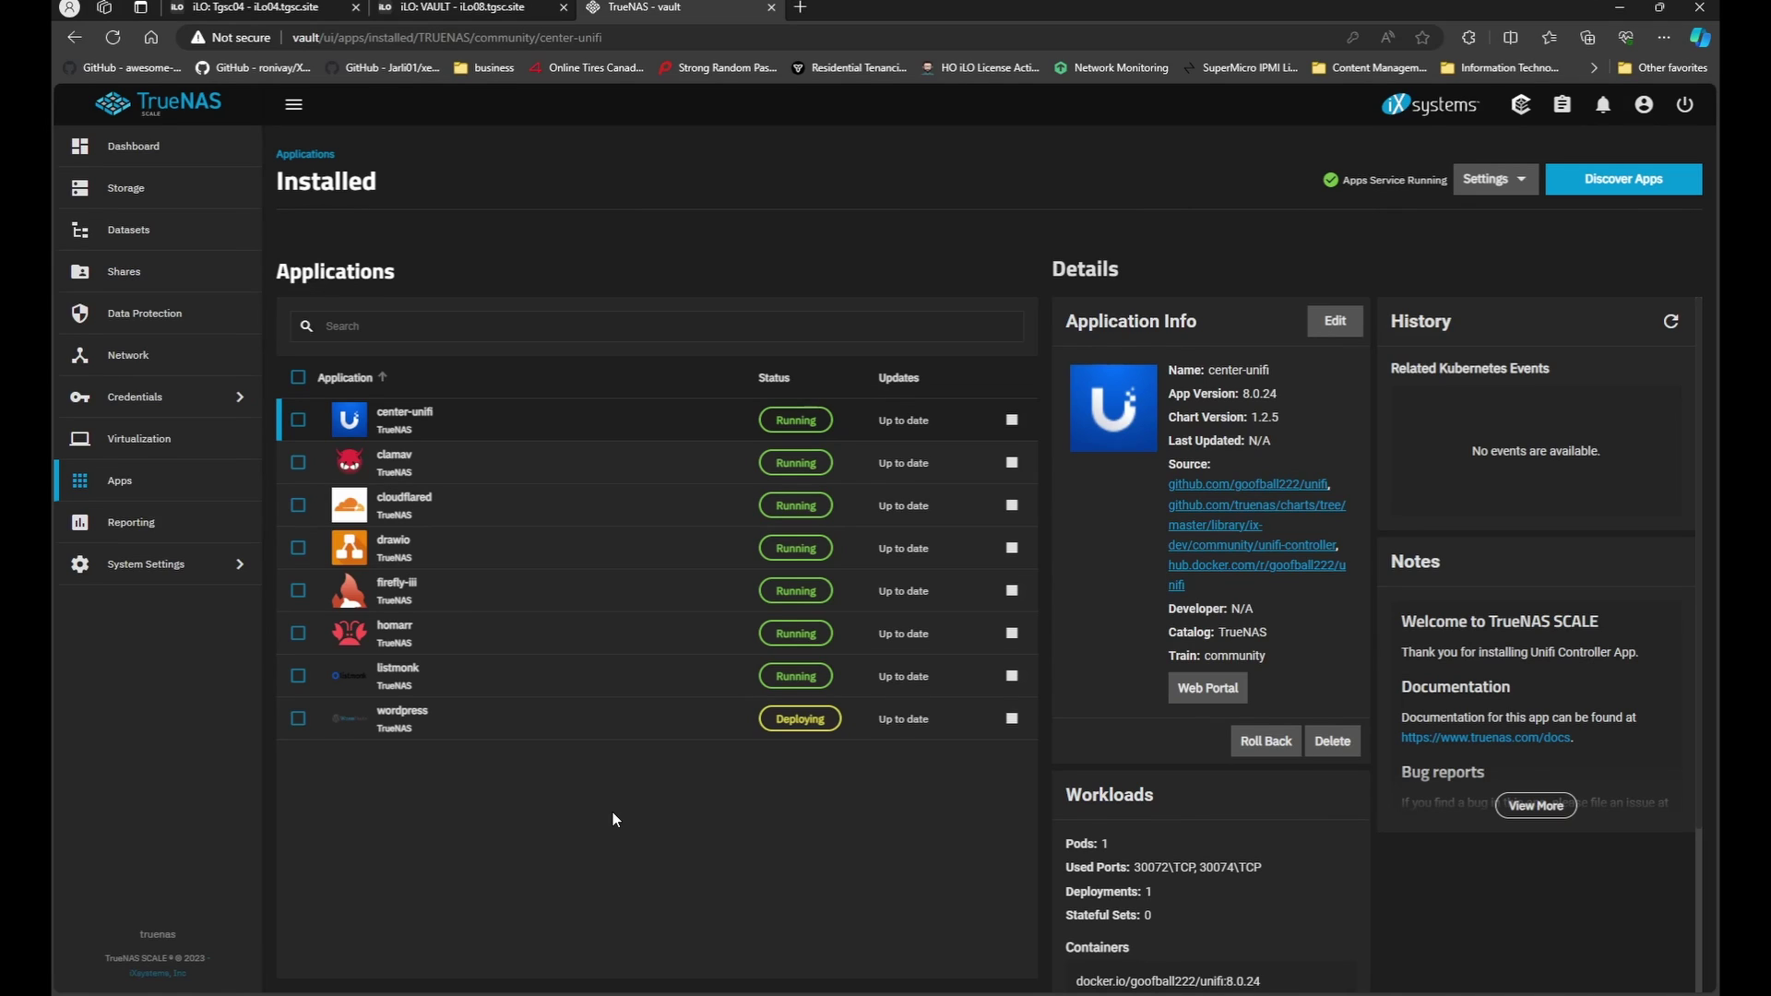
Select the wordpress app in Installed Applications to show its details.
left_click(644, 733)
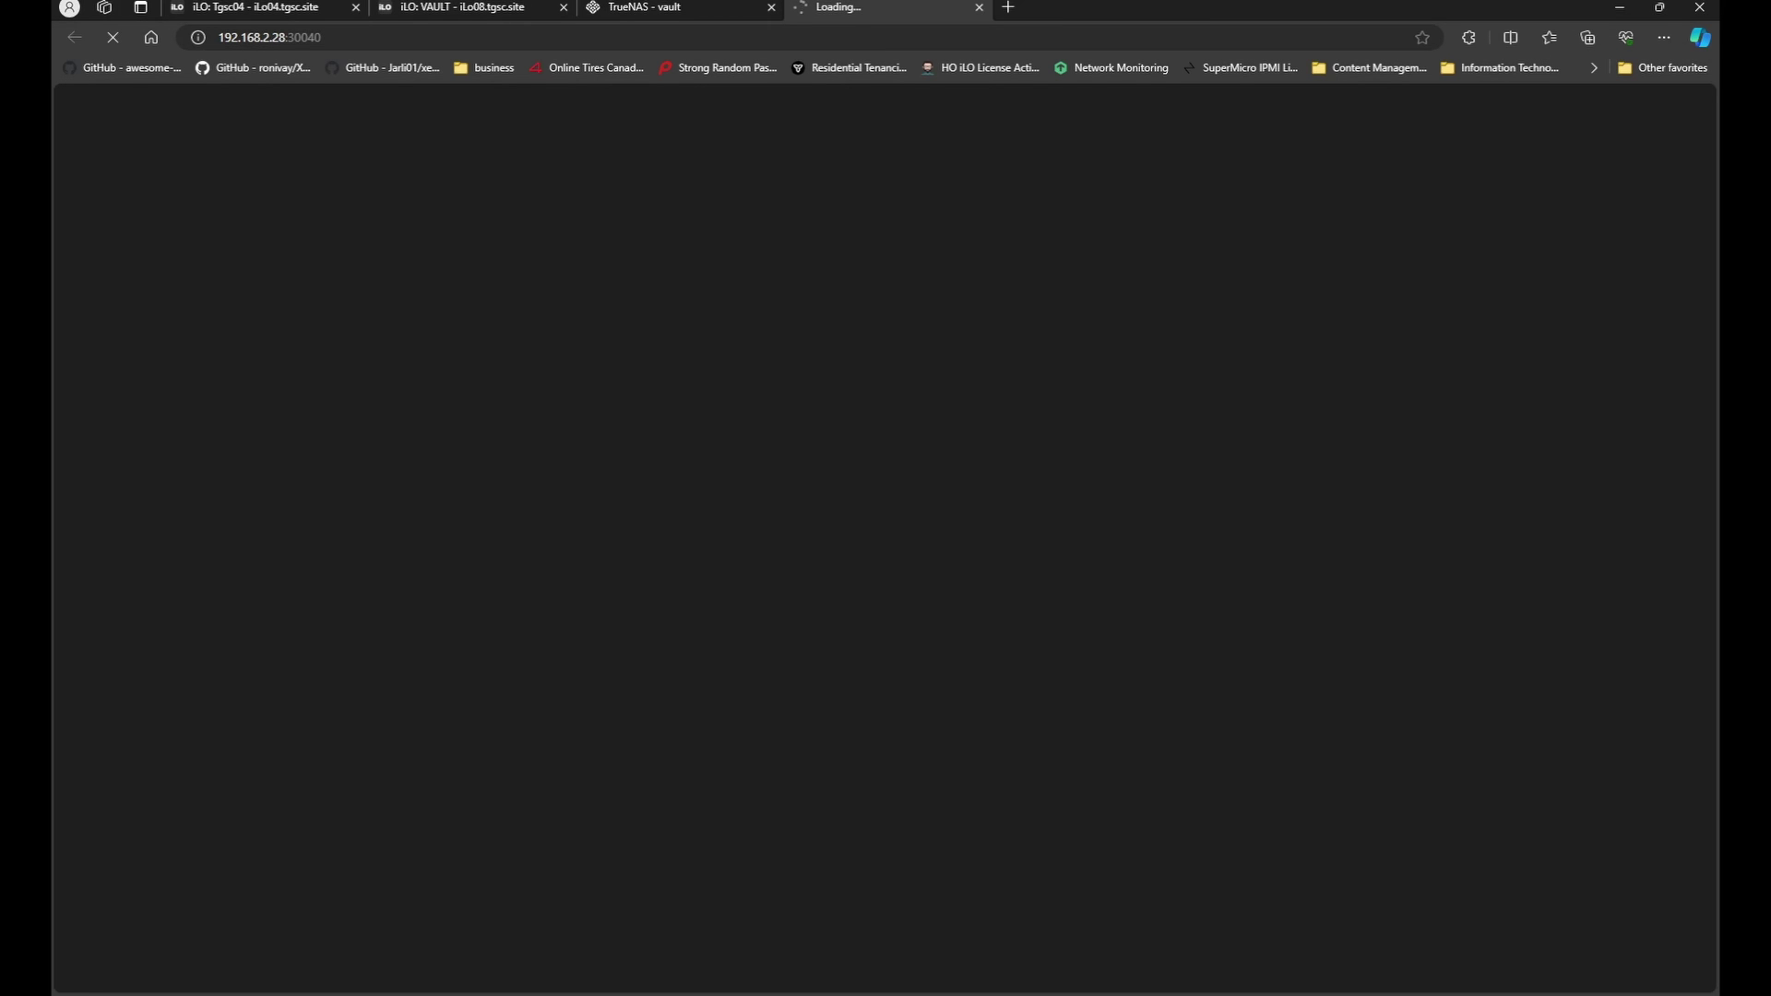
Switch to the WordPress setup tab and continue with English as the language.
left_click(640, 9)
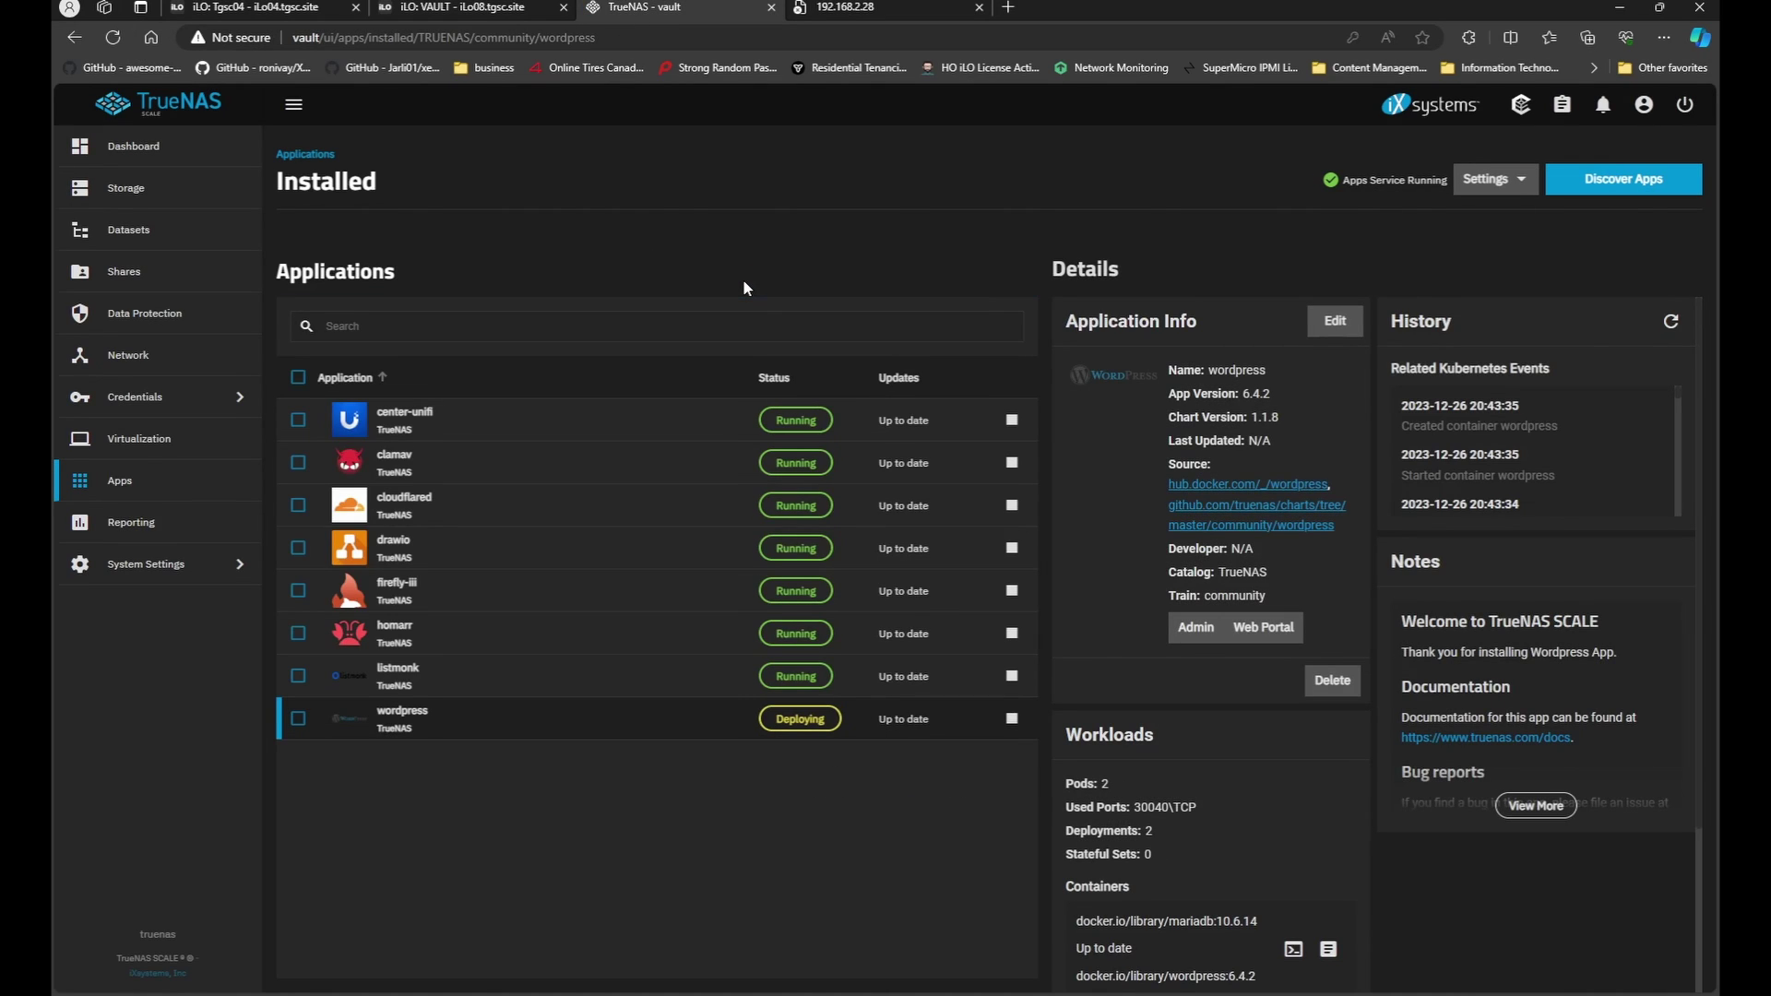
left_click(867, 7)
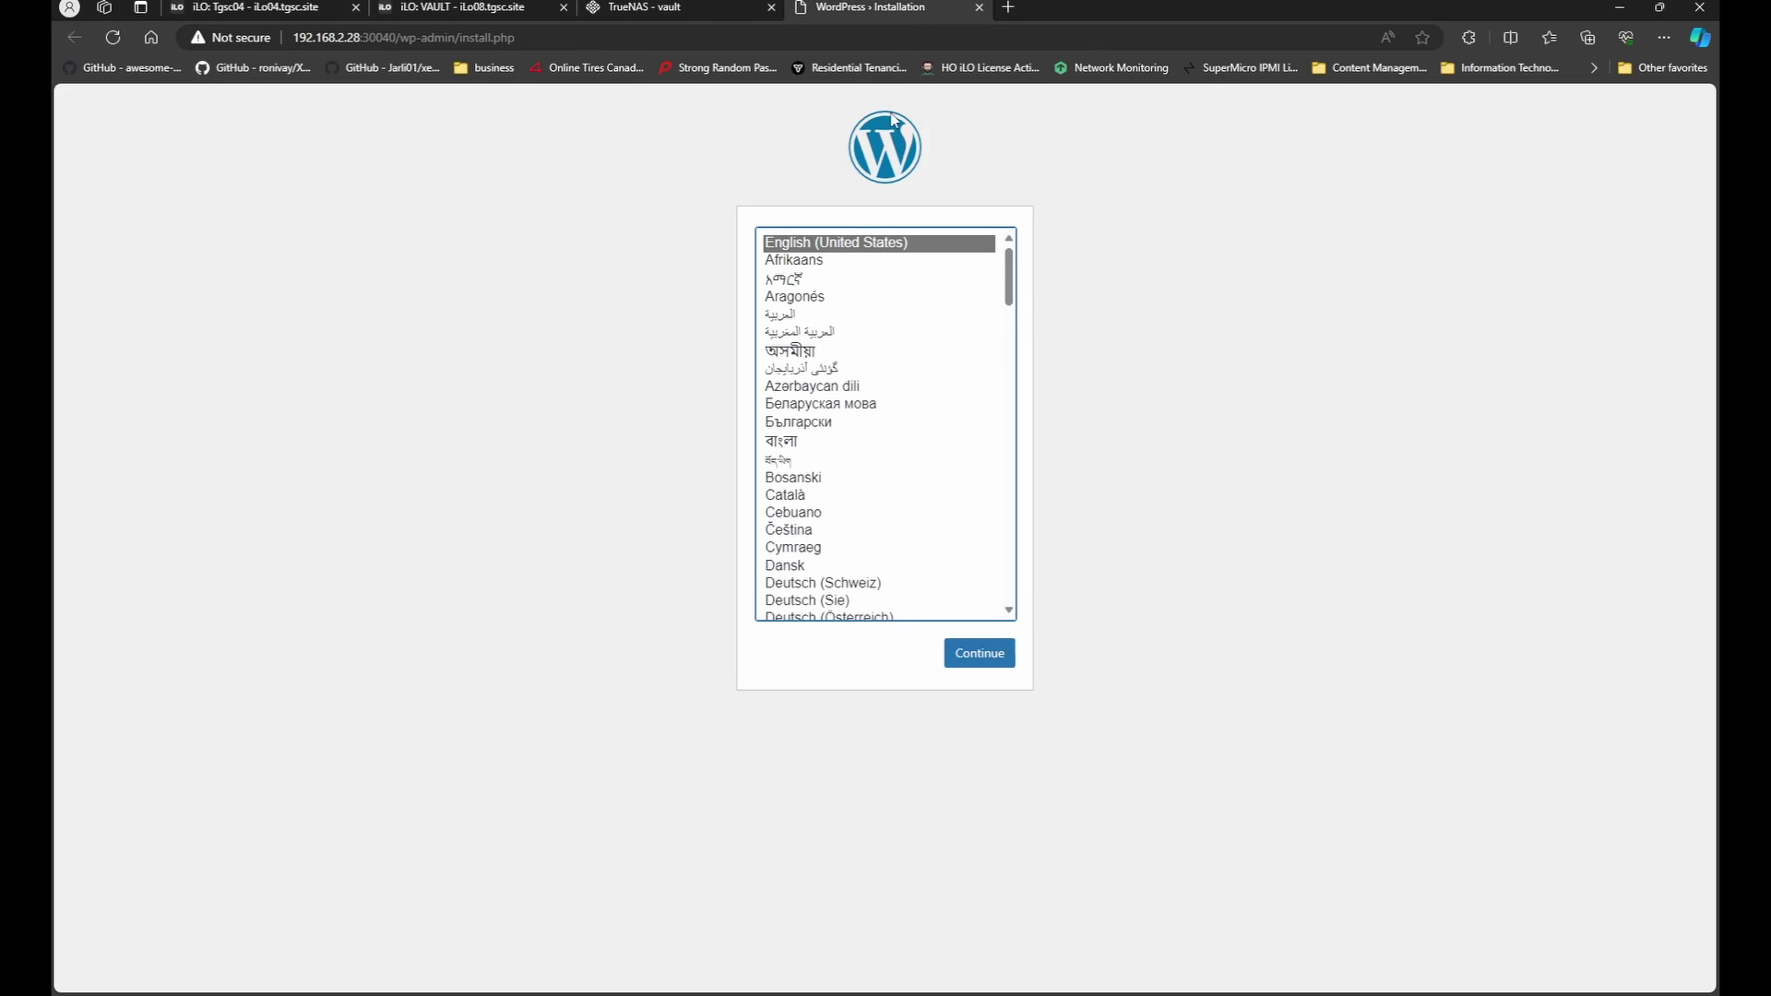
left_click(979, 659)
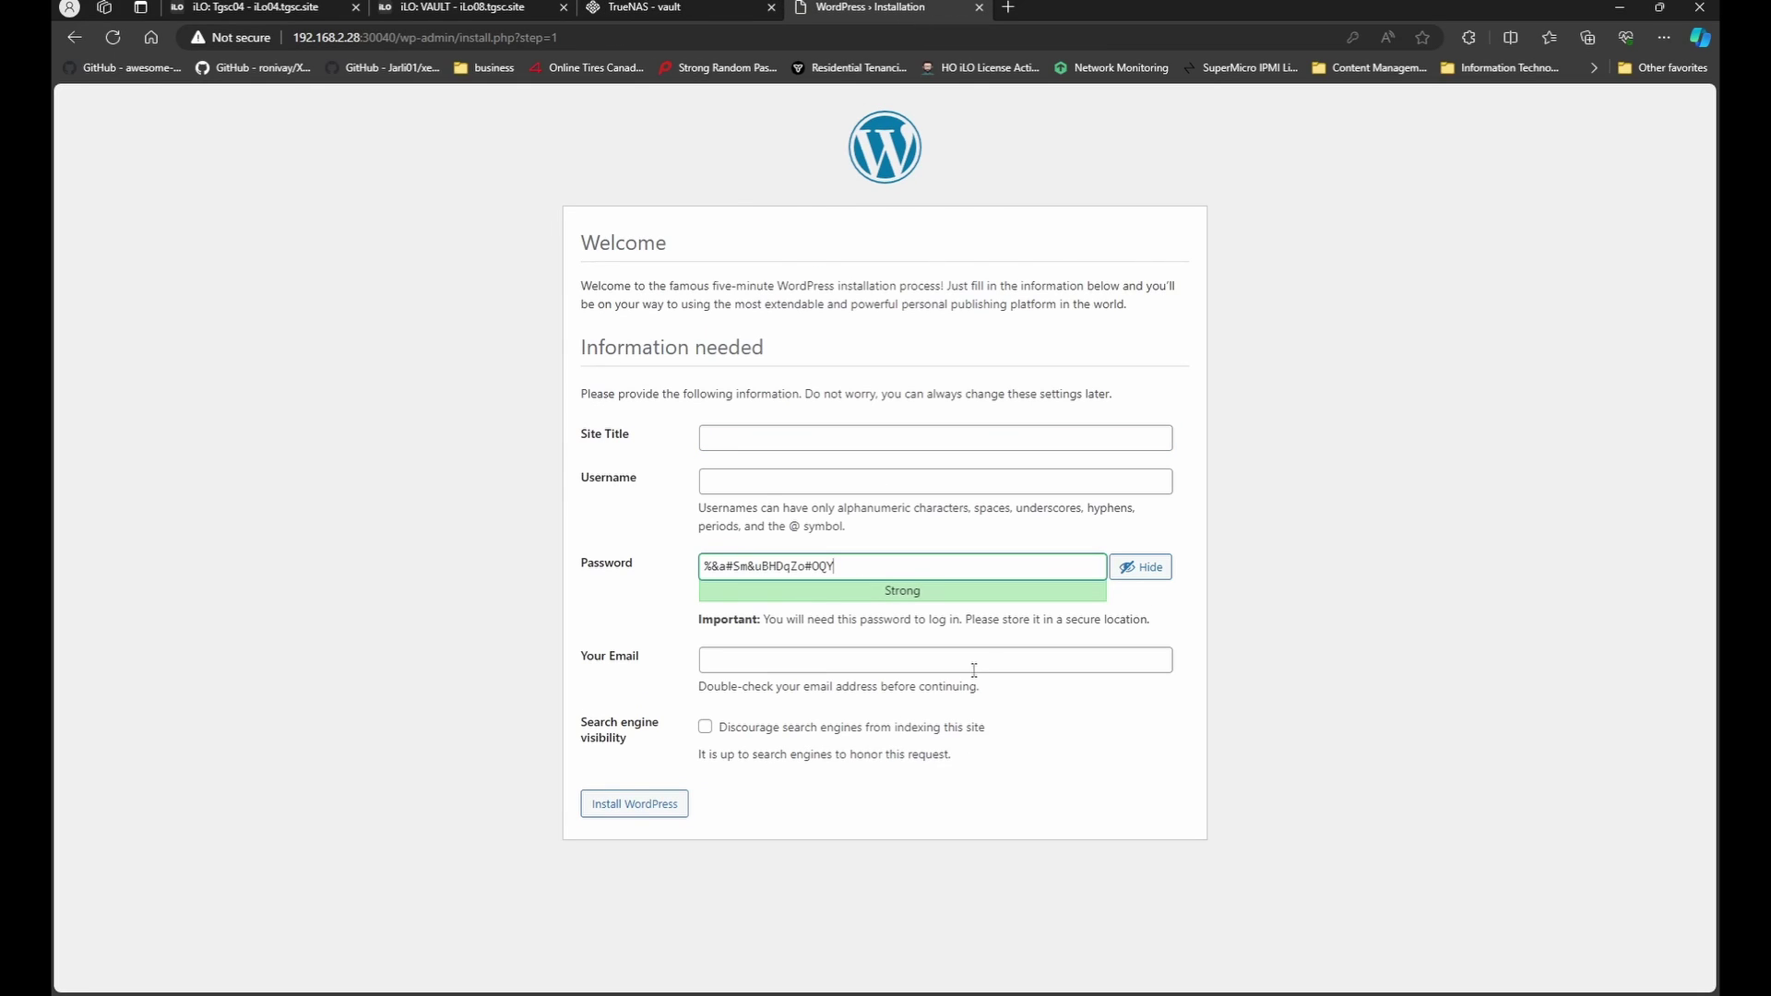
Enter site title 'my site', the admin username and e-mail, and run the installation.
left_click(776, 438)
type("my site")
key("Tab")
type("TechlabUnleashed")
key("Tab")
key("Tab")
left_click(634, 804)
left_click(594, 429)
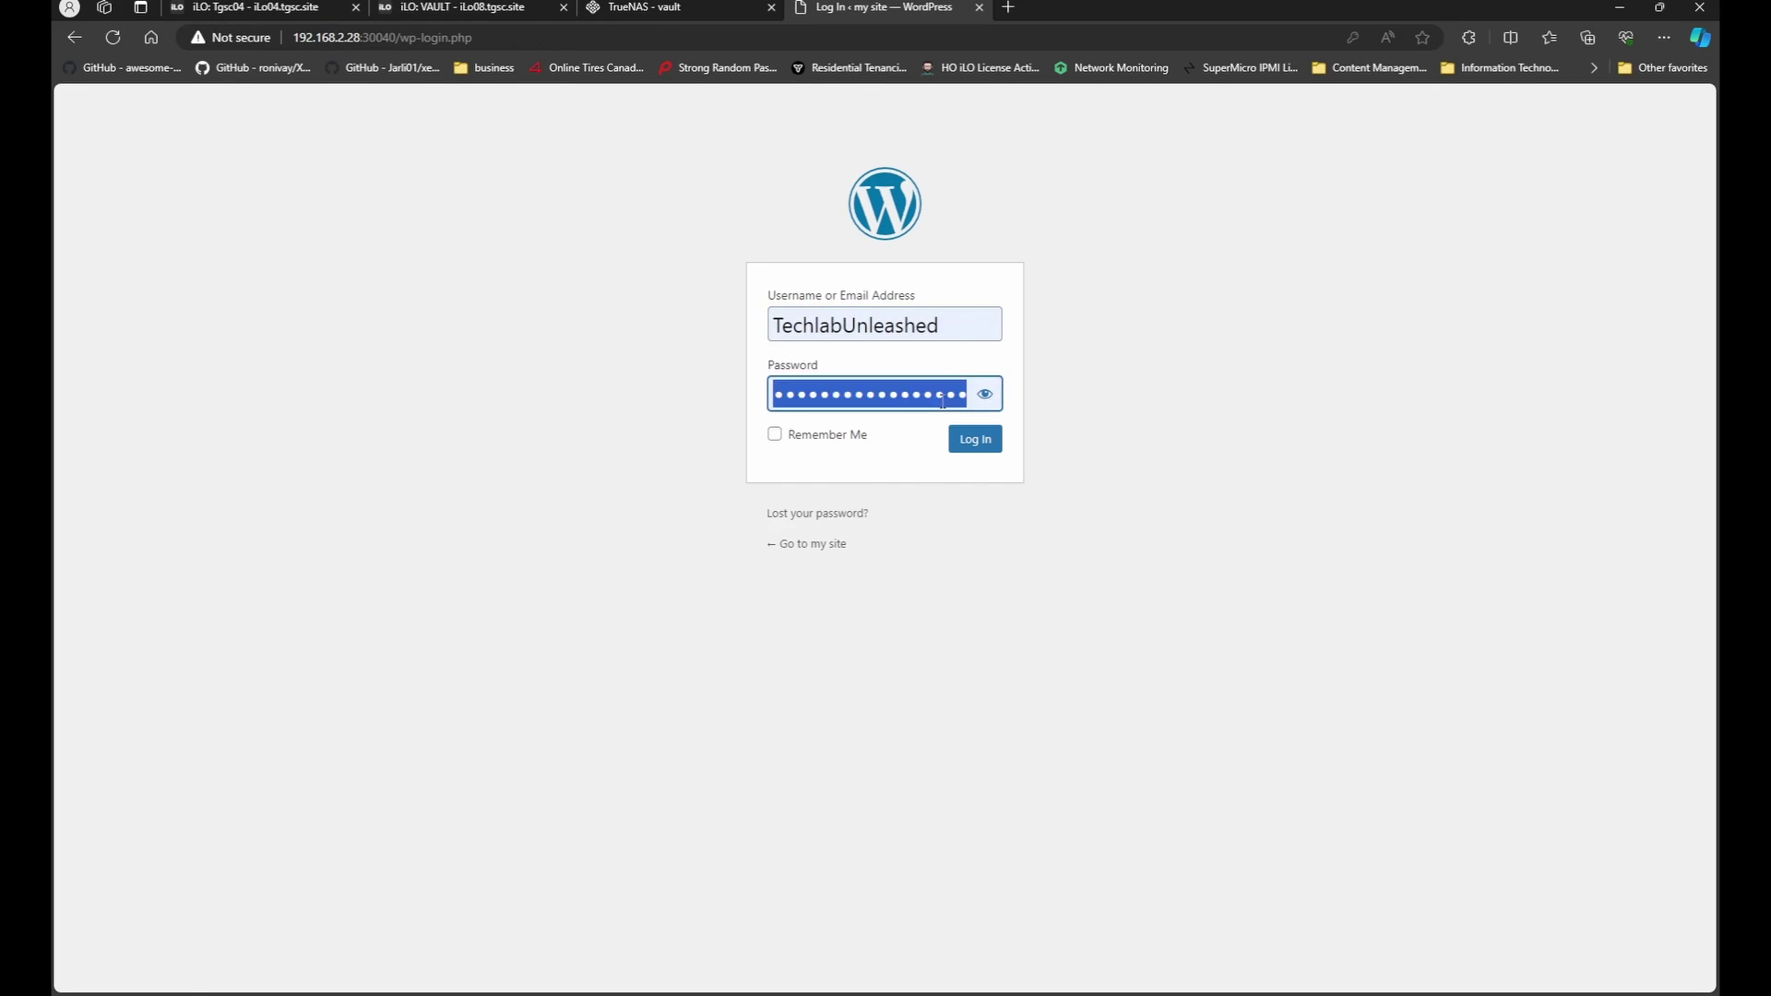
Log in, search plugins for 'forum', then install and activate wpForo Forum.
left_click(974, 439)
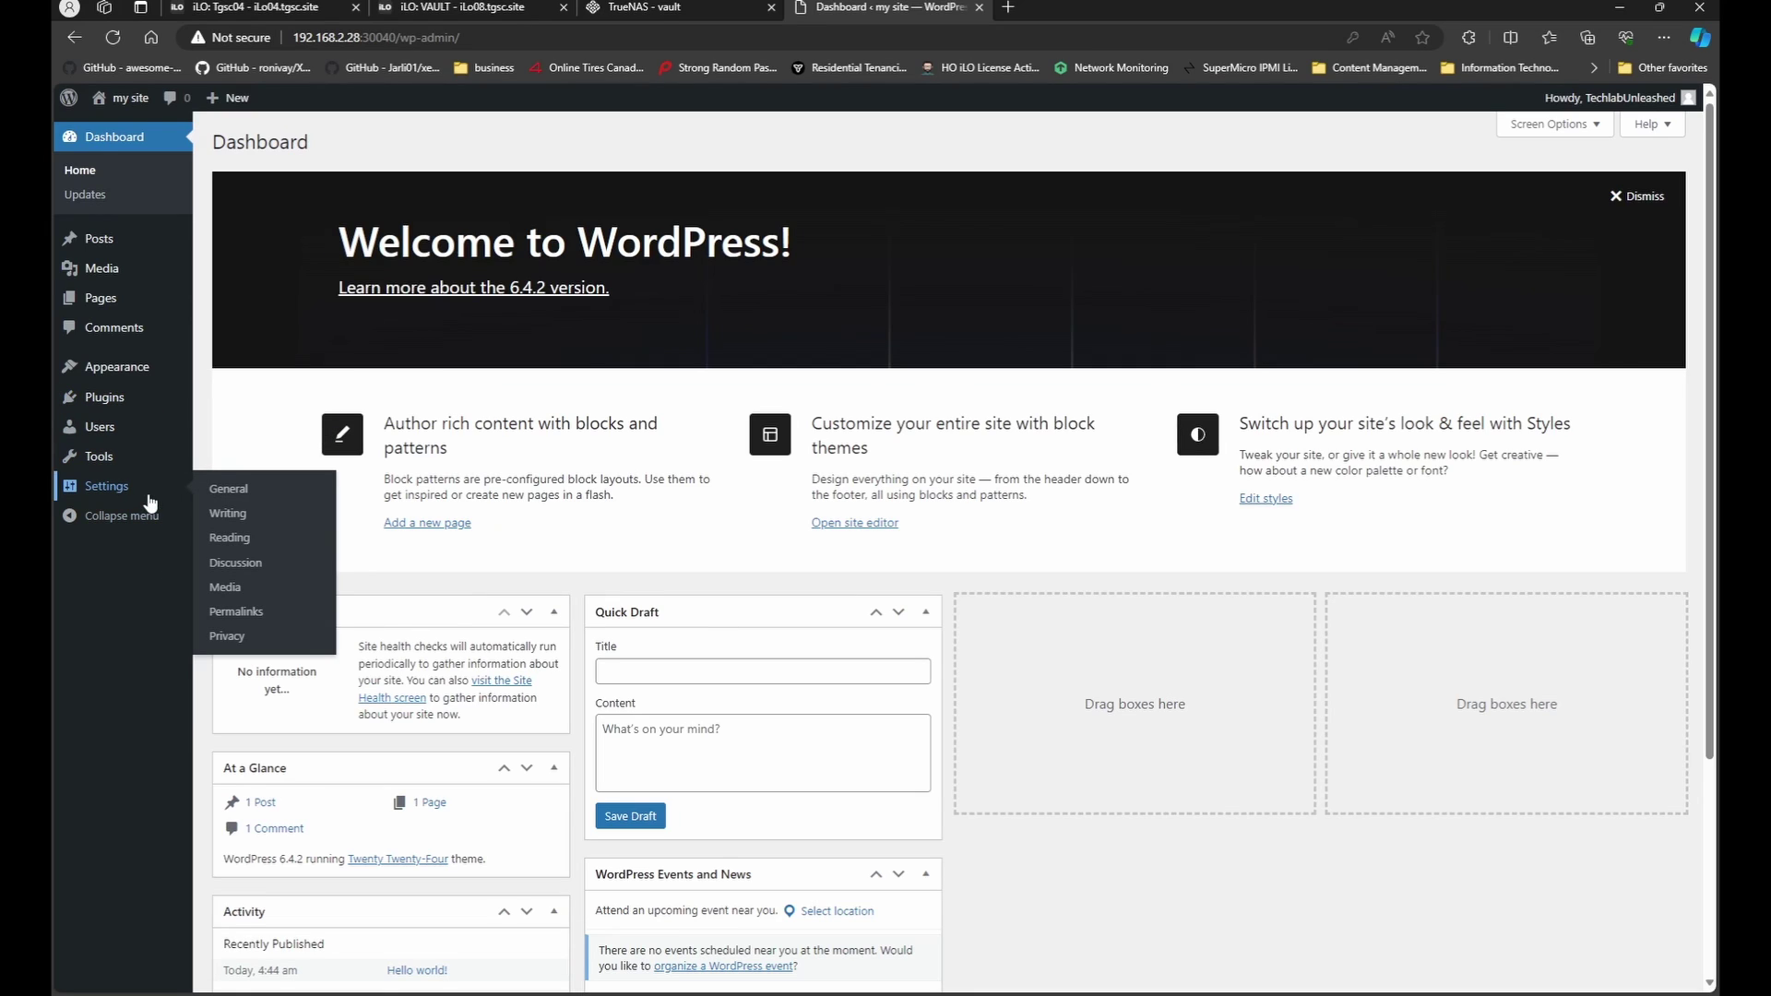
left_click(136, 399)
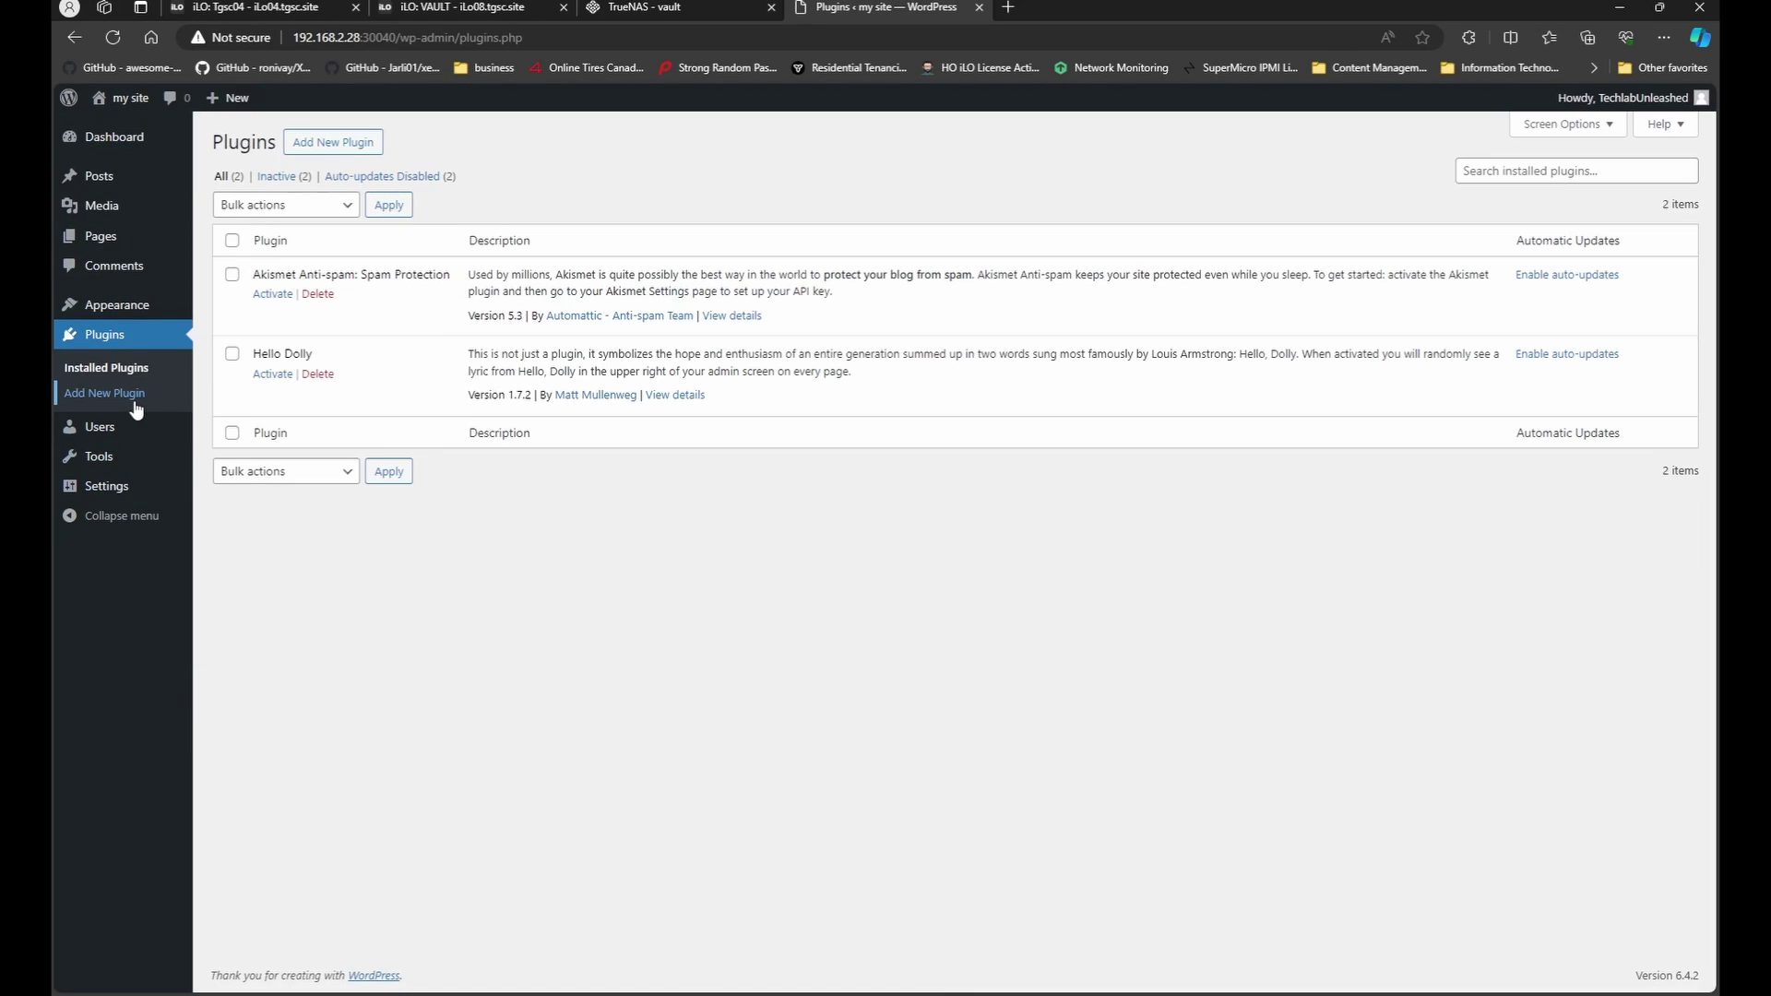
left_click(333, 142)
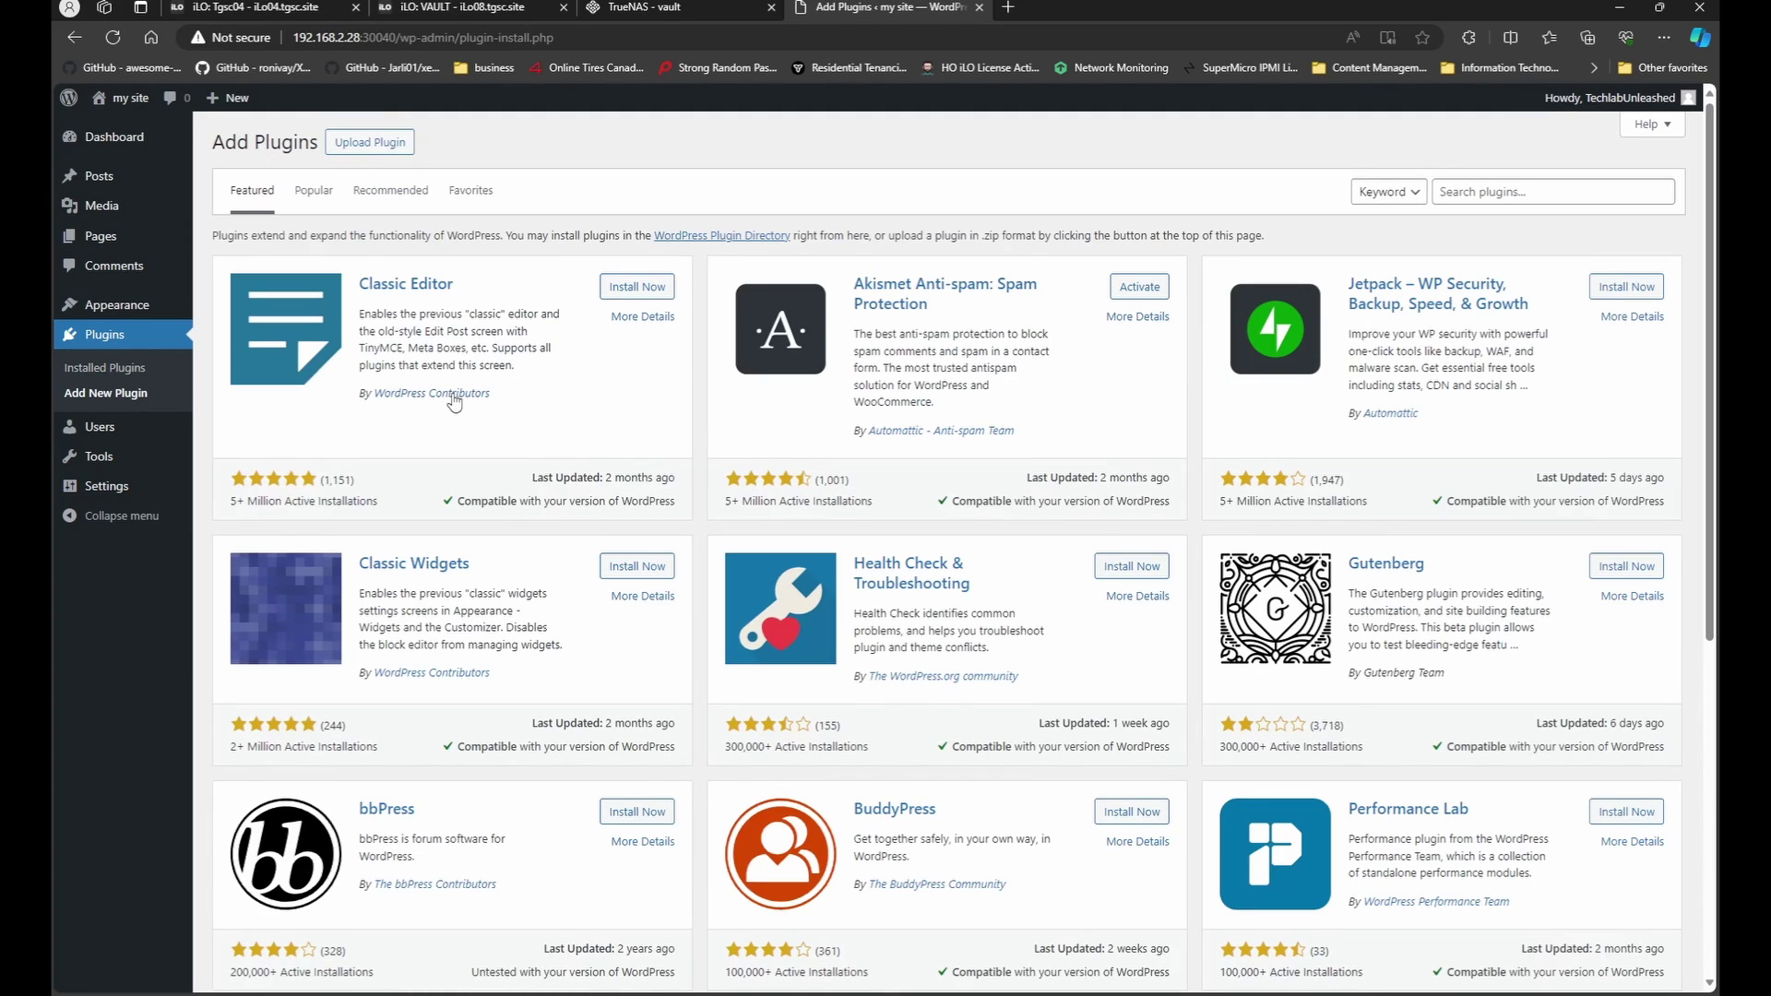
left_click(1491, 202)
type("forum")
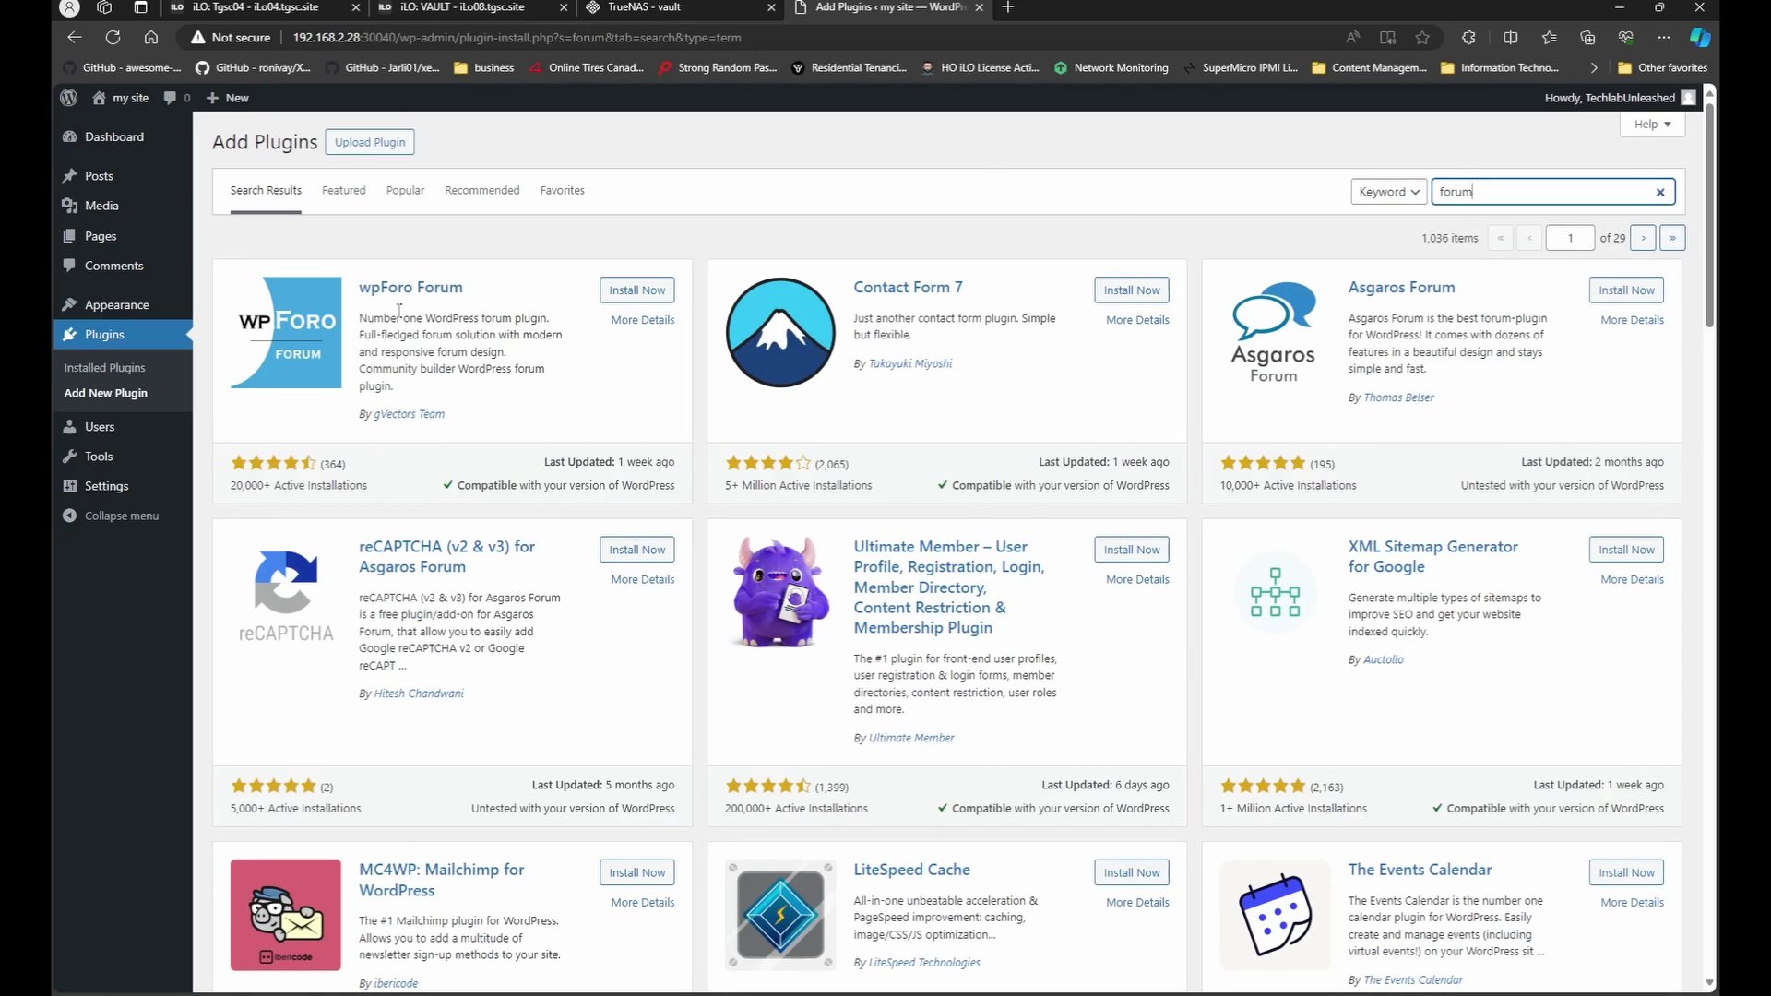
left_click(633, 291)
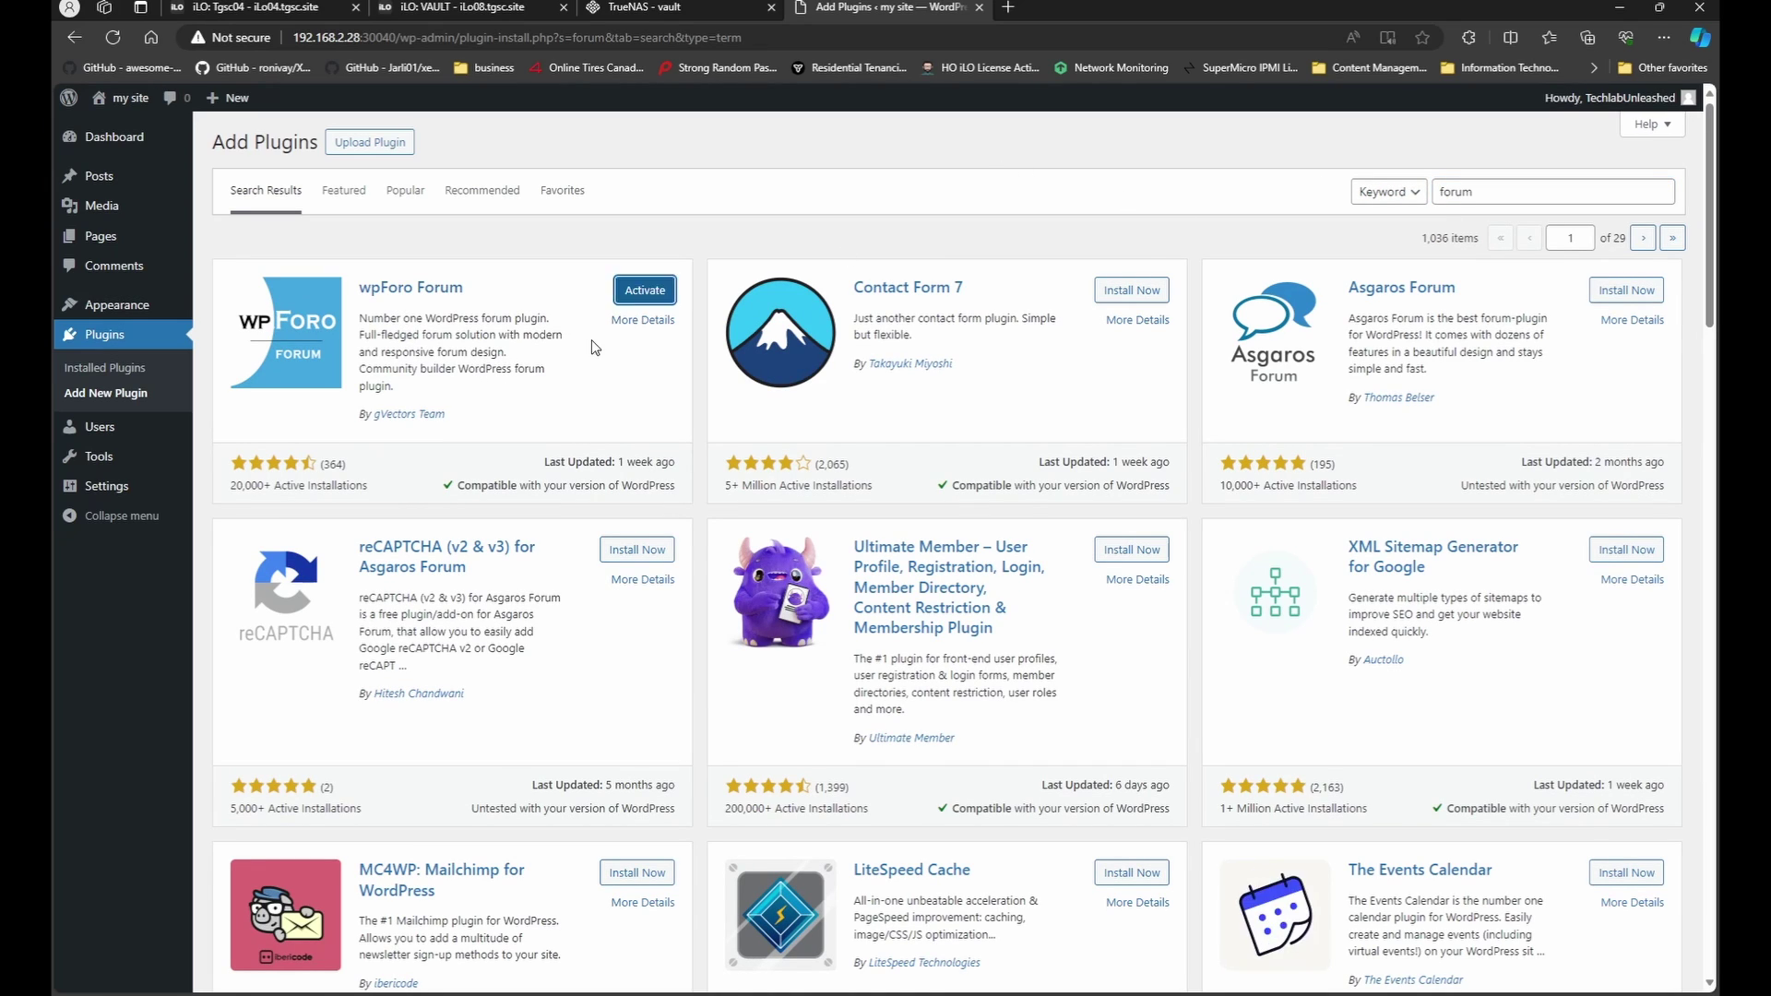
left_click(641, 291)
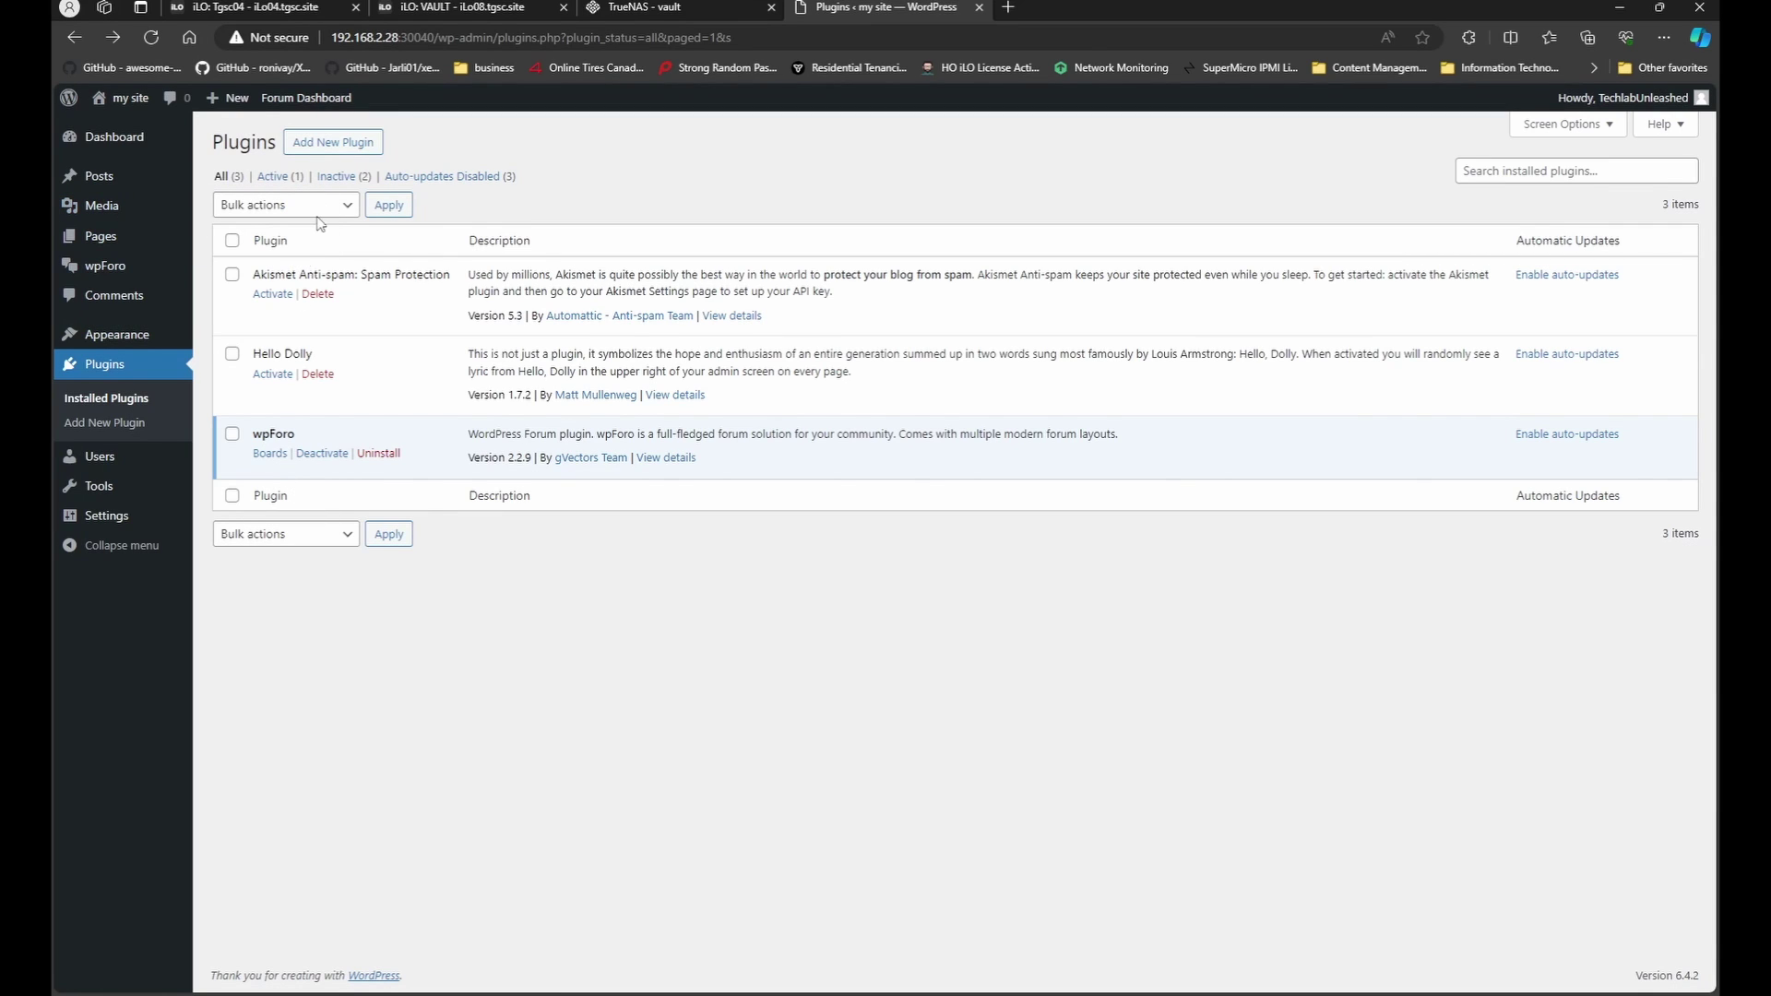
Open the wpForo Forum Dashboard in a new tab, visit the forum, and return to Plugins.
middle_click(321, 102)
key("ctrl+Tab")
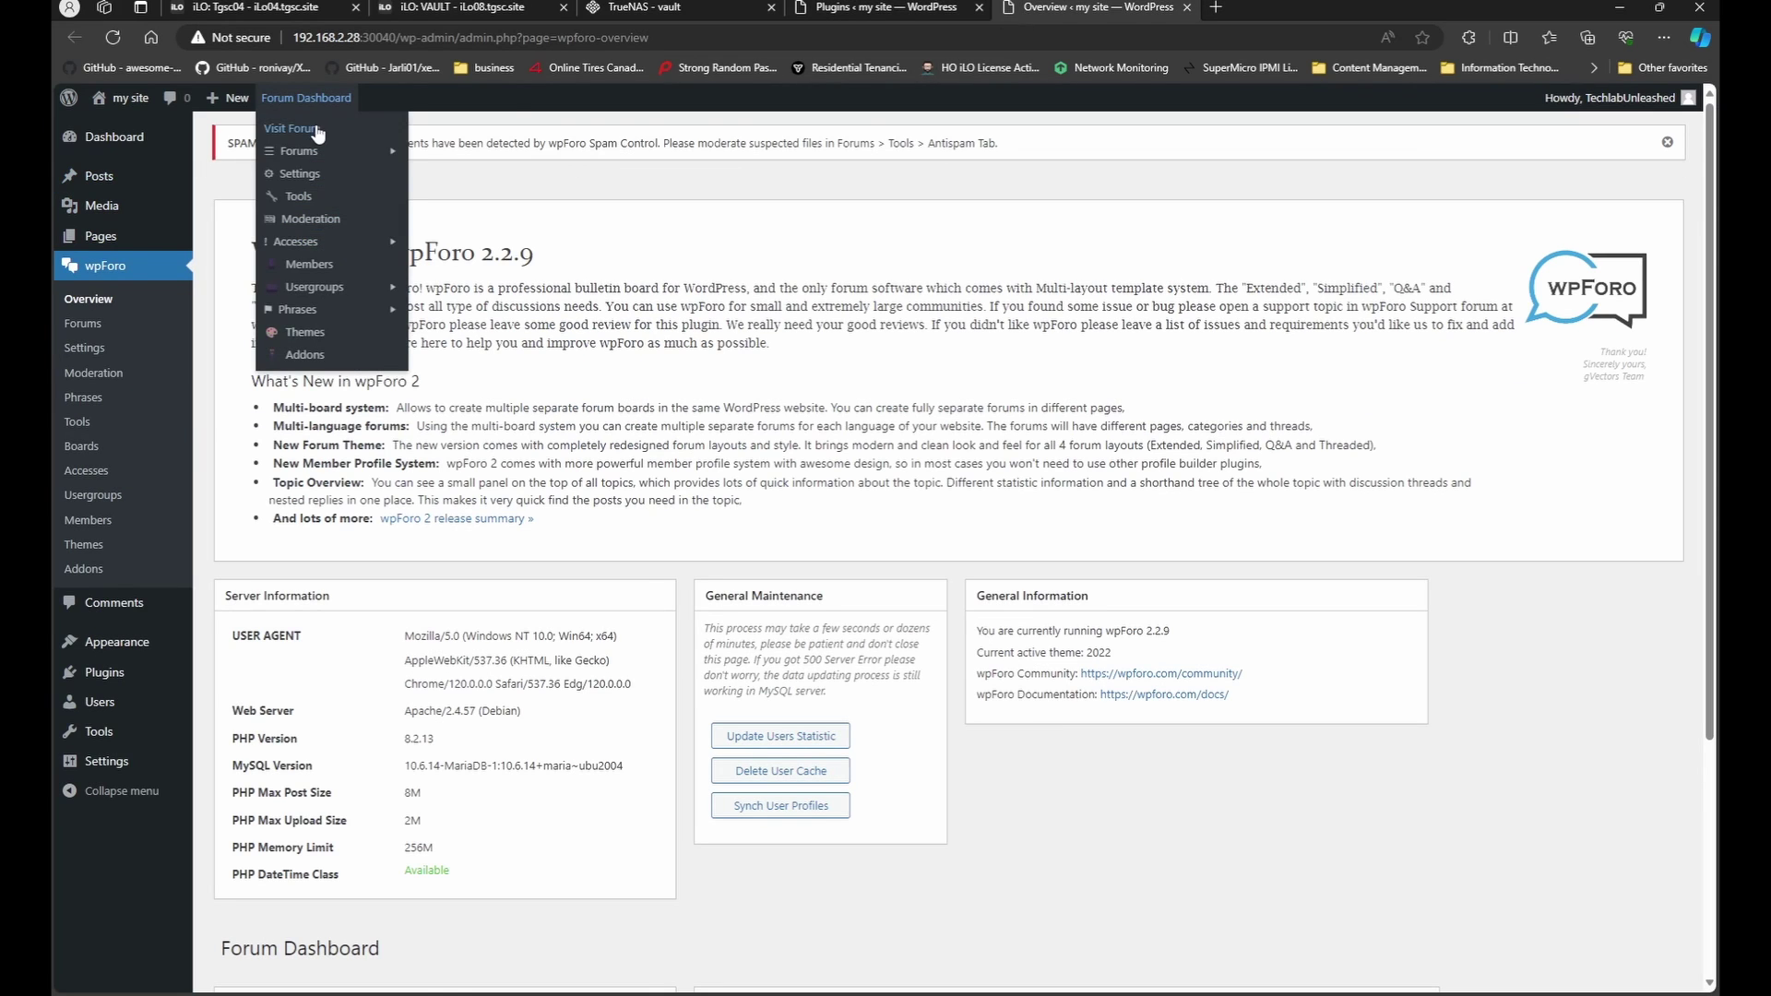
left_click(318, 134)
left_click(886, 7)
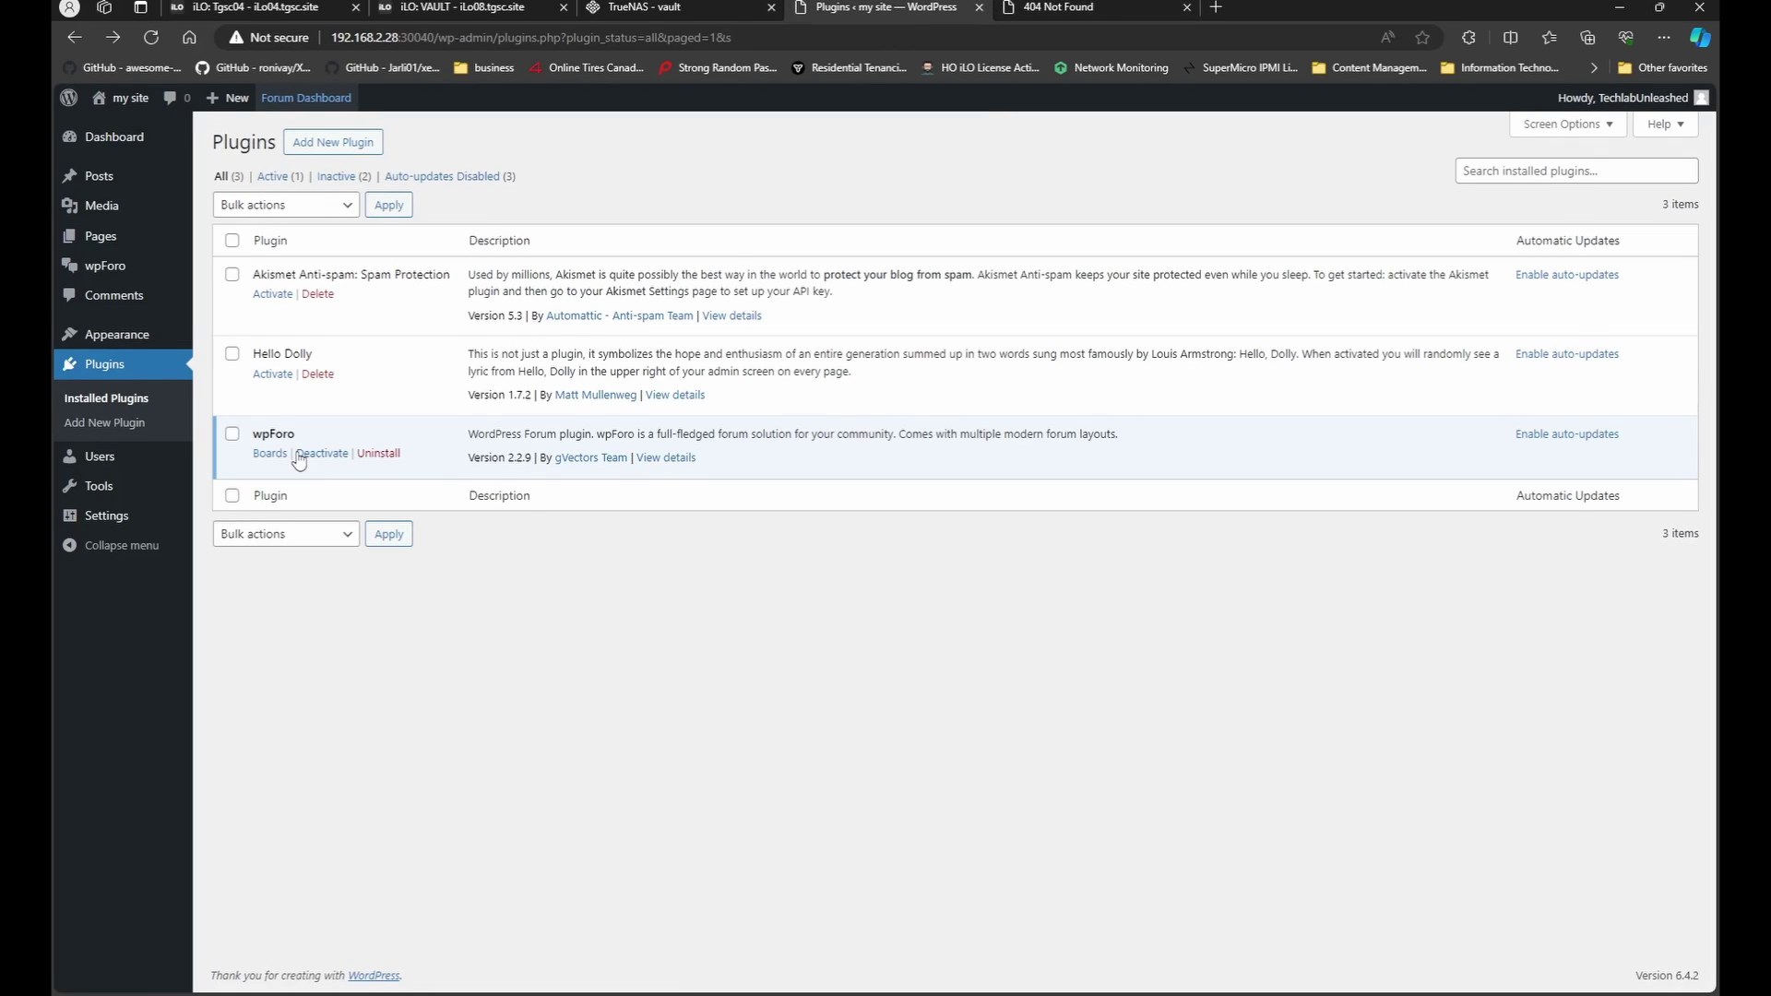
Save the Month and name permalink structure, then reload the /community/ forum tab.
left_click(137, 517)
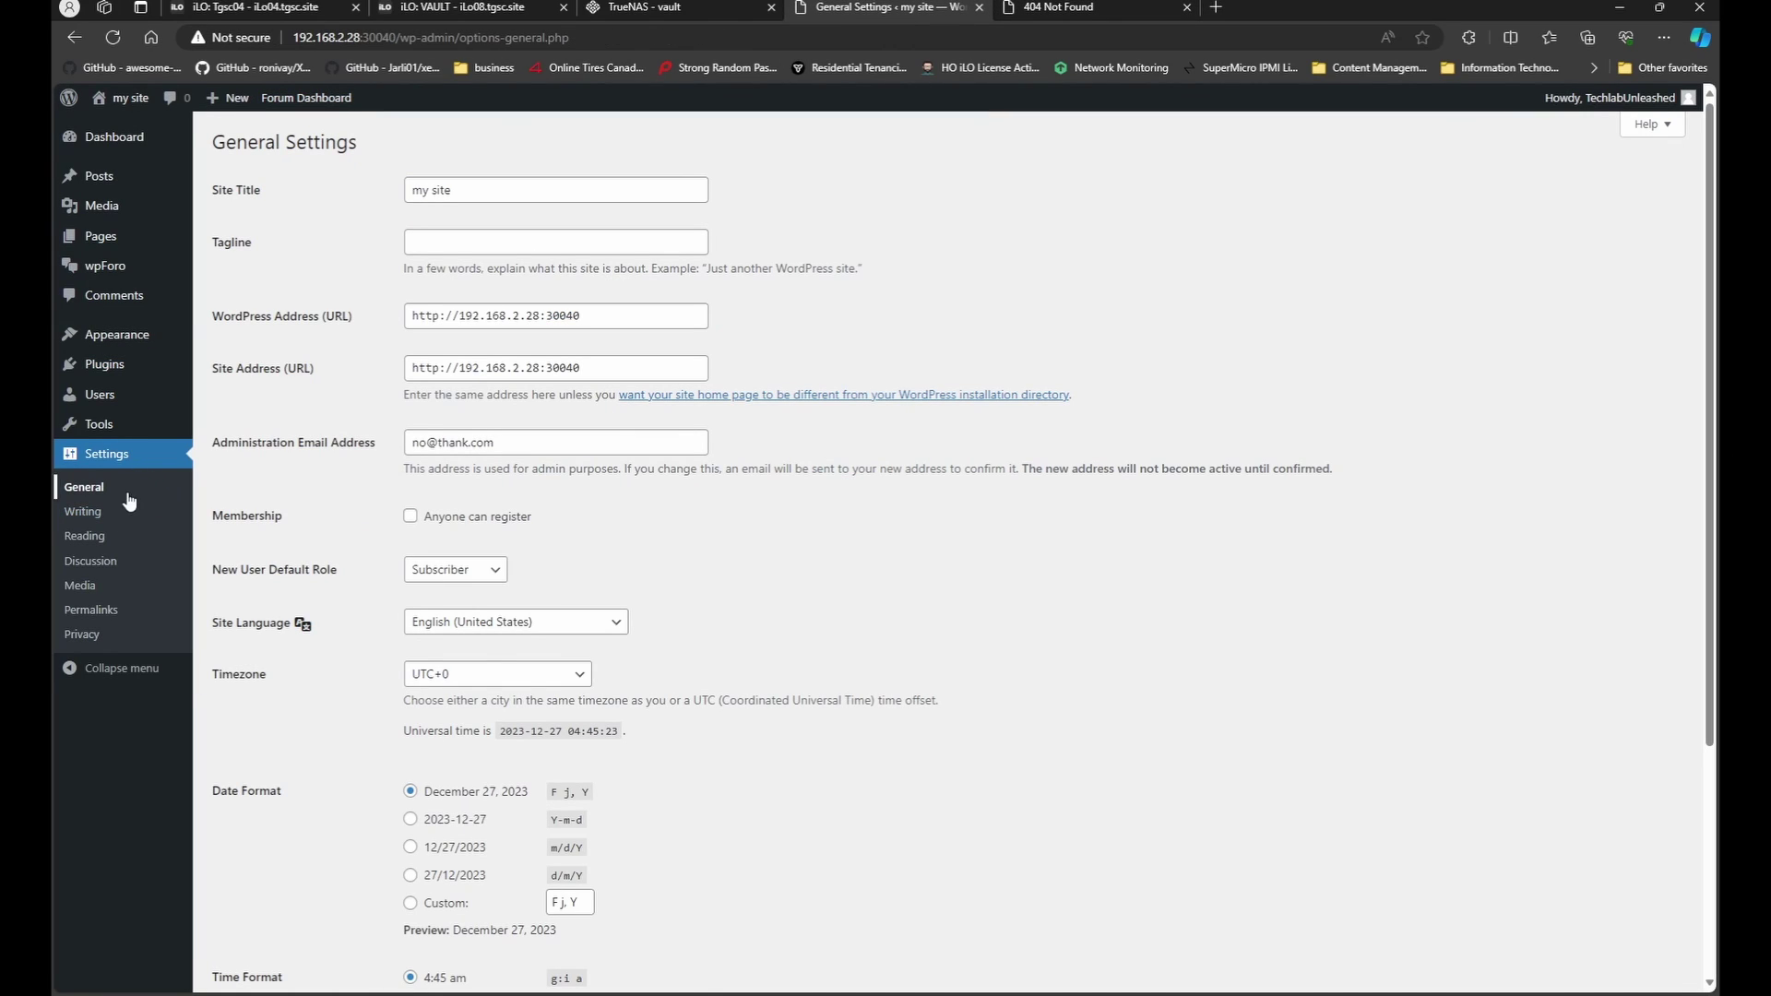
left_click(108, 610)
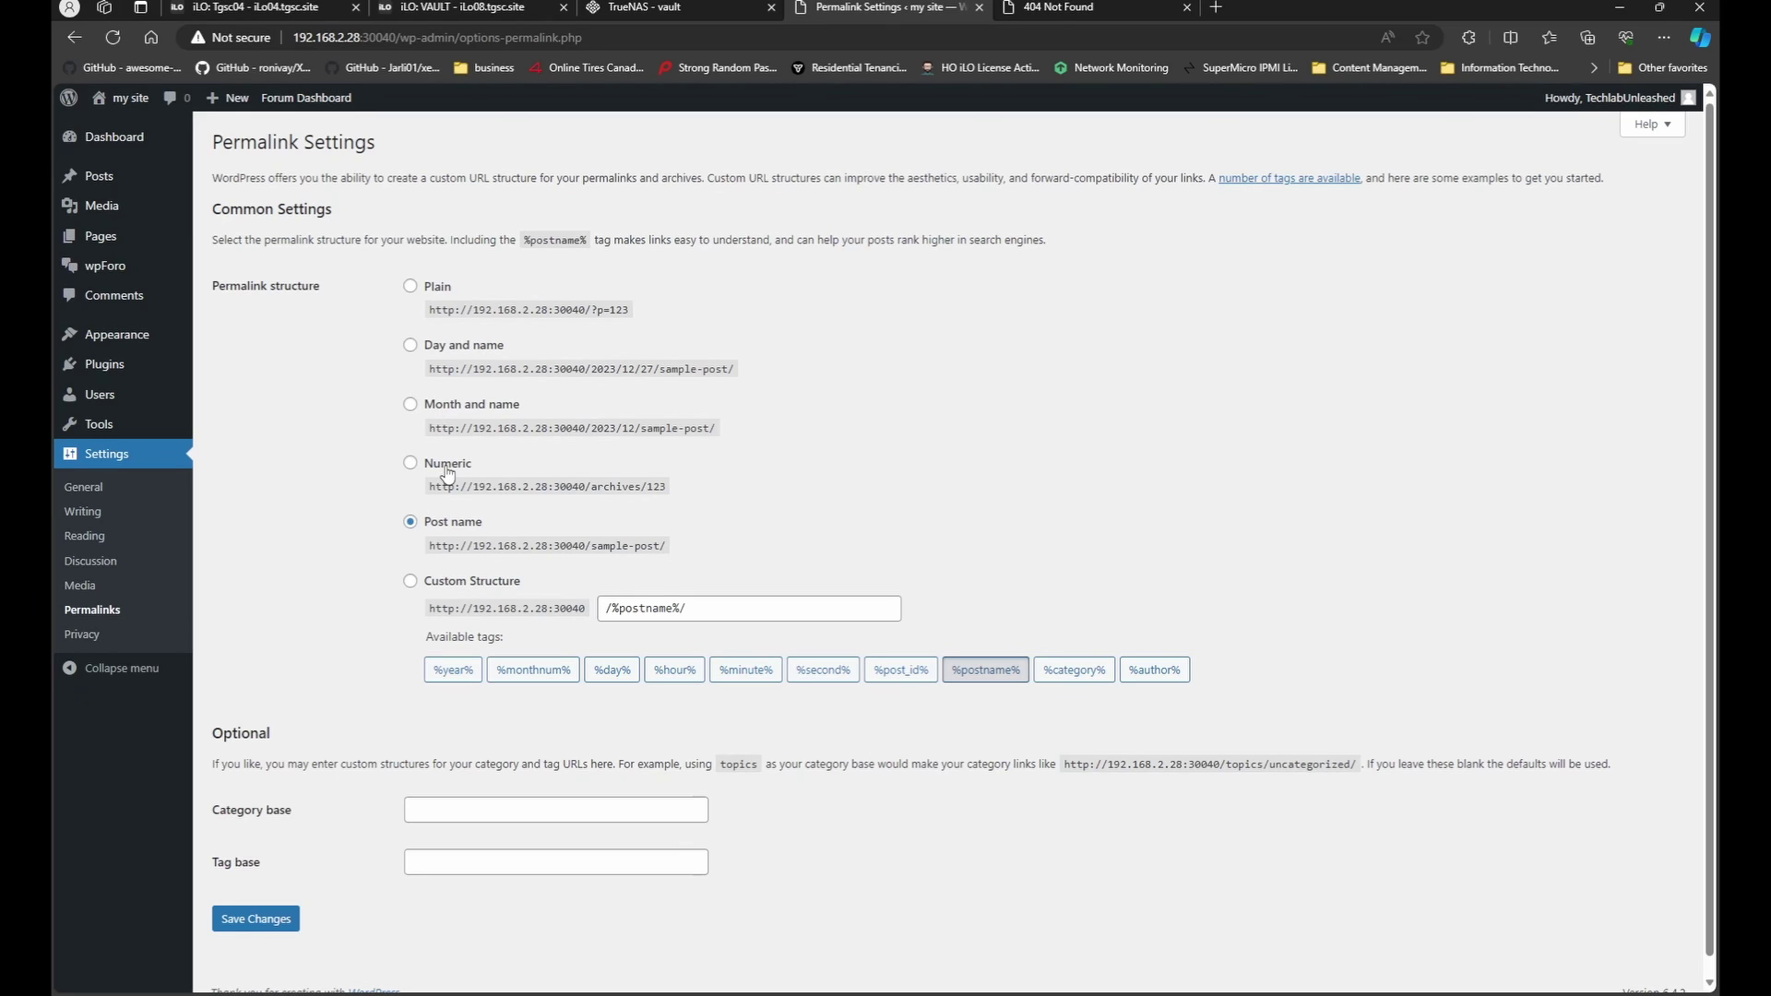
left_click(441, 406)
scroll(351, 433, "down", 1)
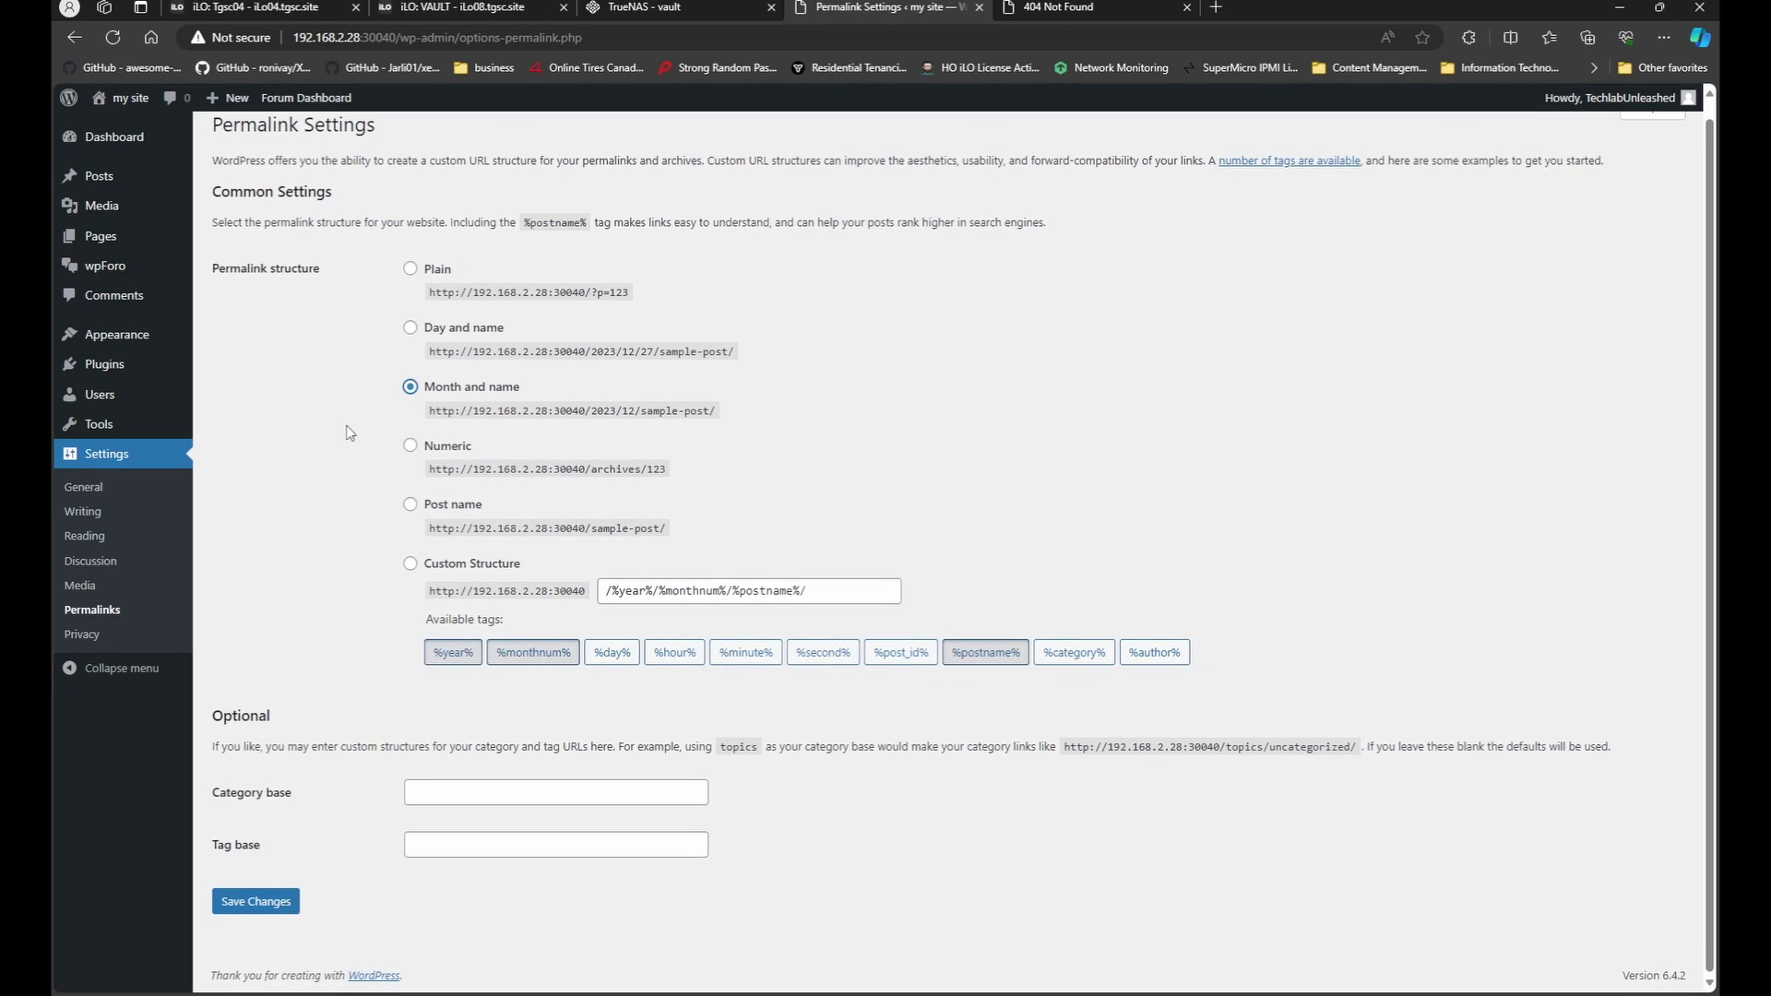
left_click(281, 900)
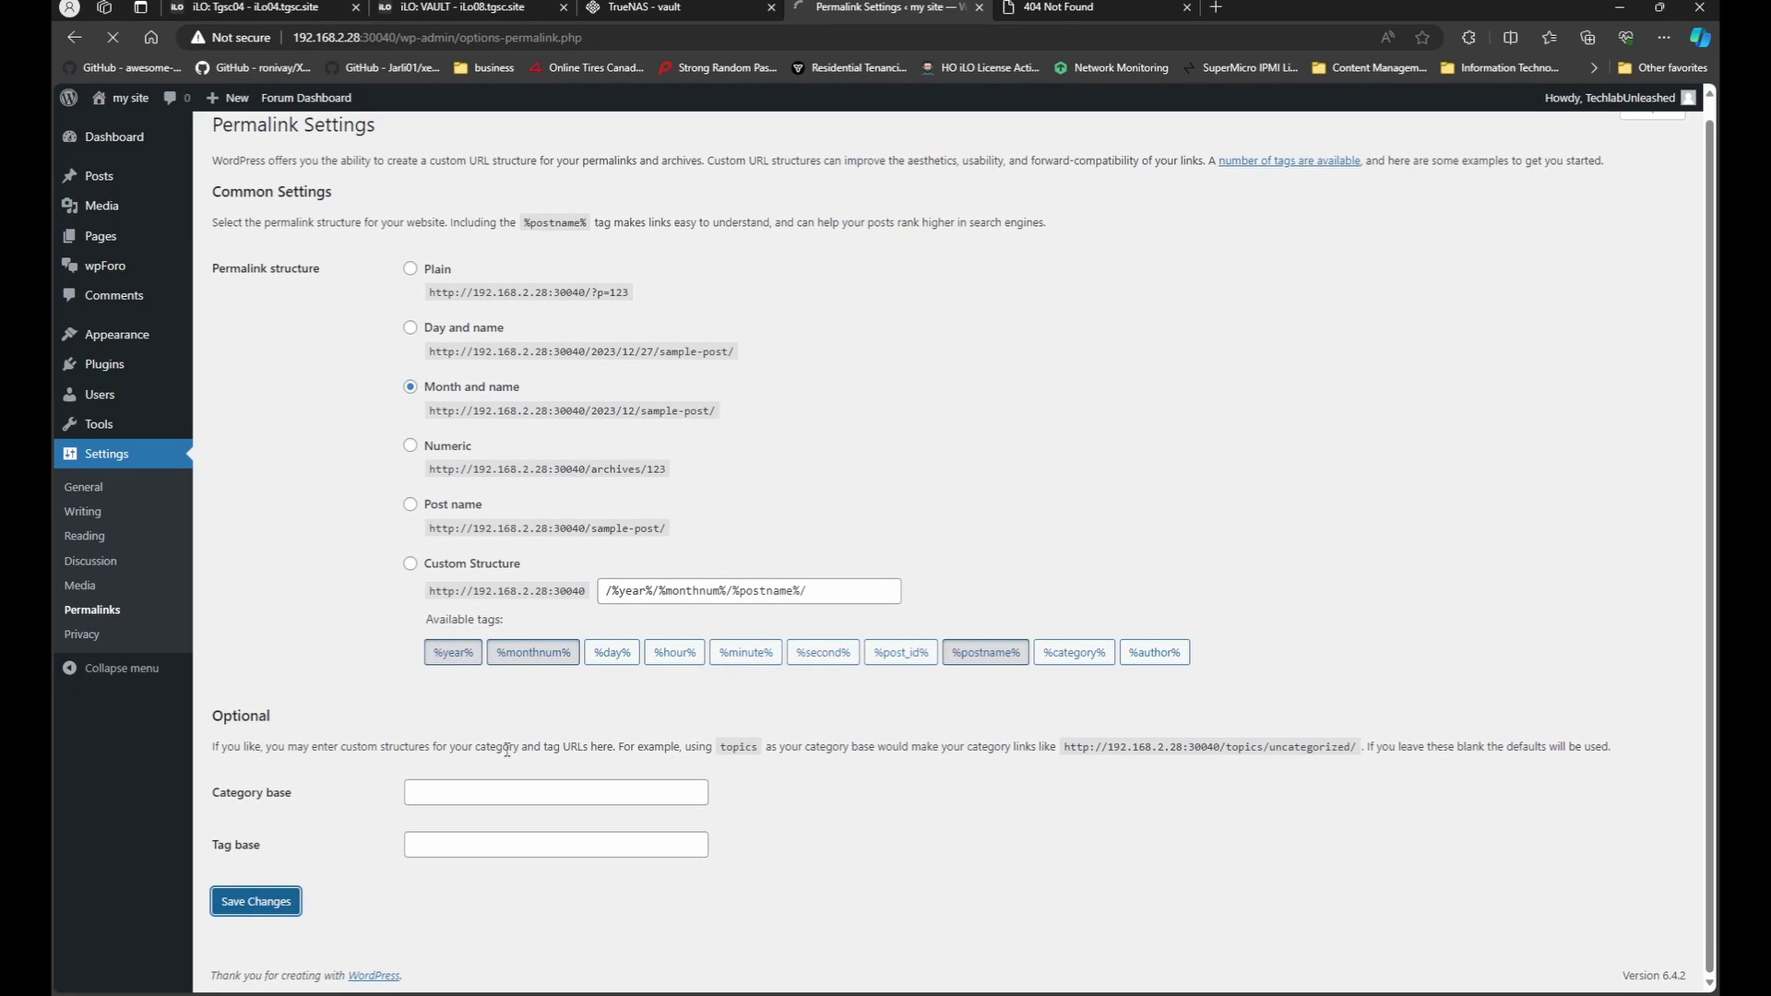
left_click(1083, 9)
key("F5")
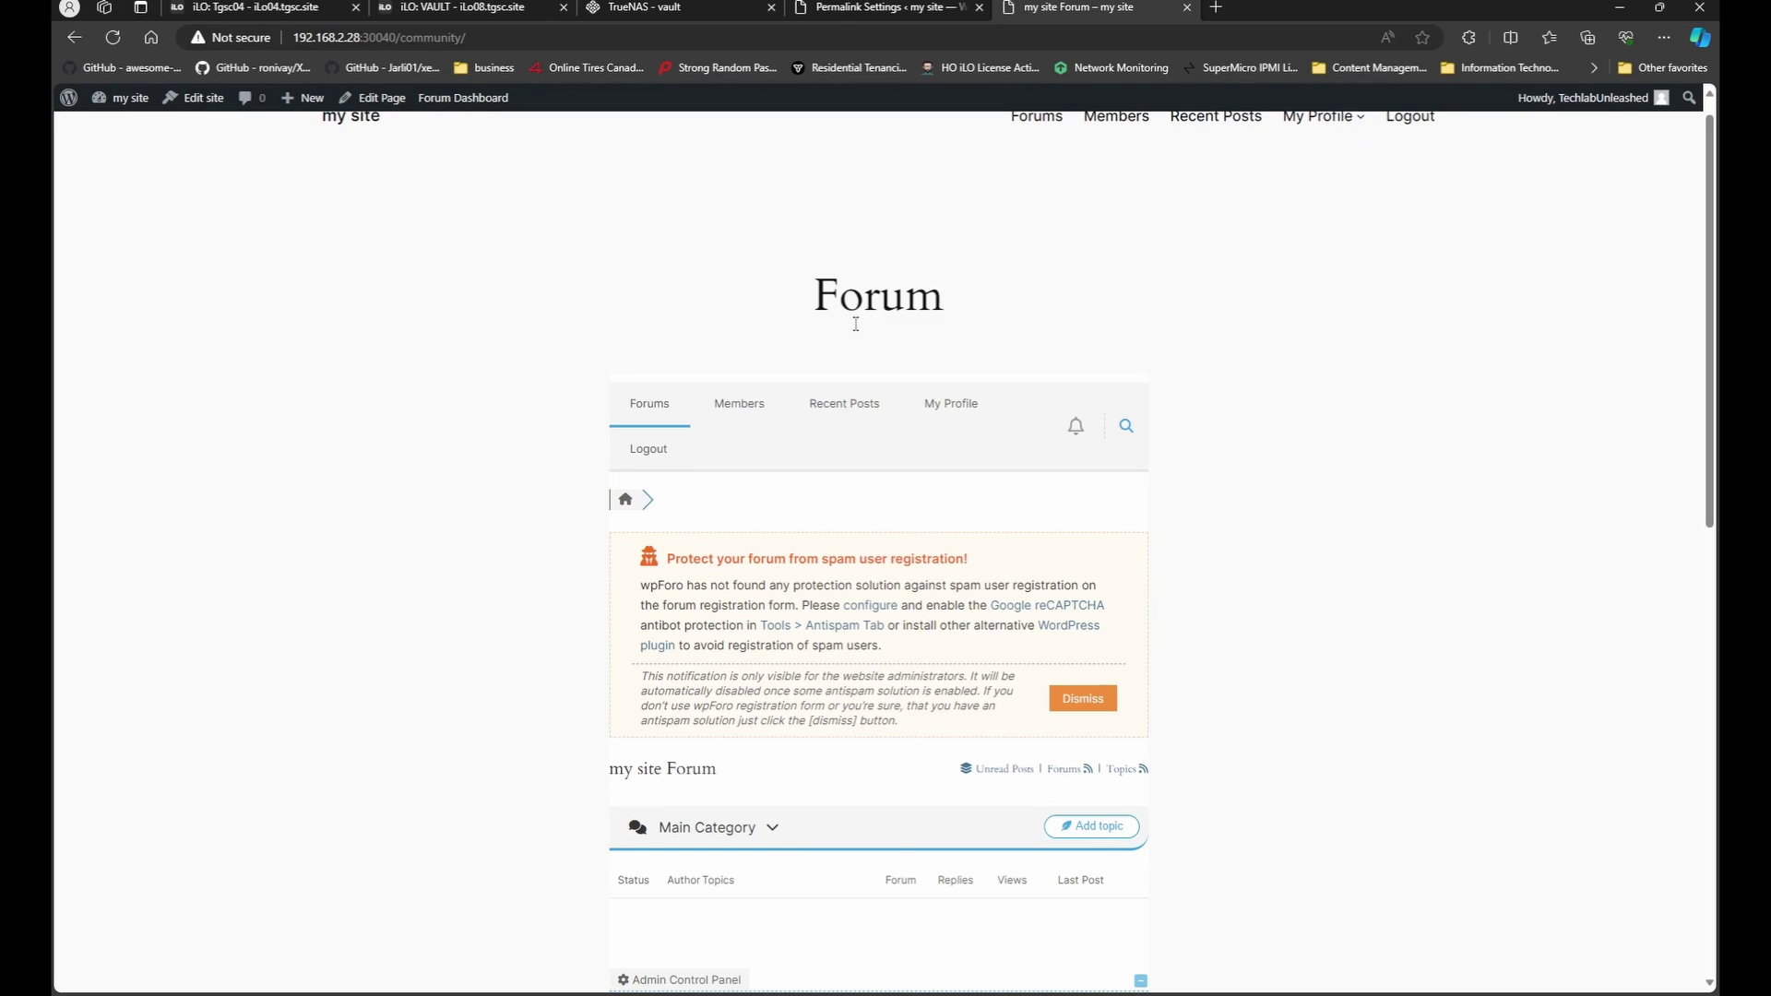
Switch from the my site Forum tab back to the Permalink Settings tab.
mouse_move(434, 105)
left_click(871, 8)
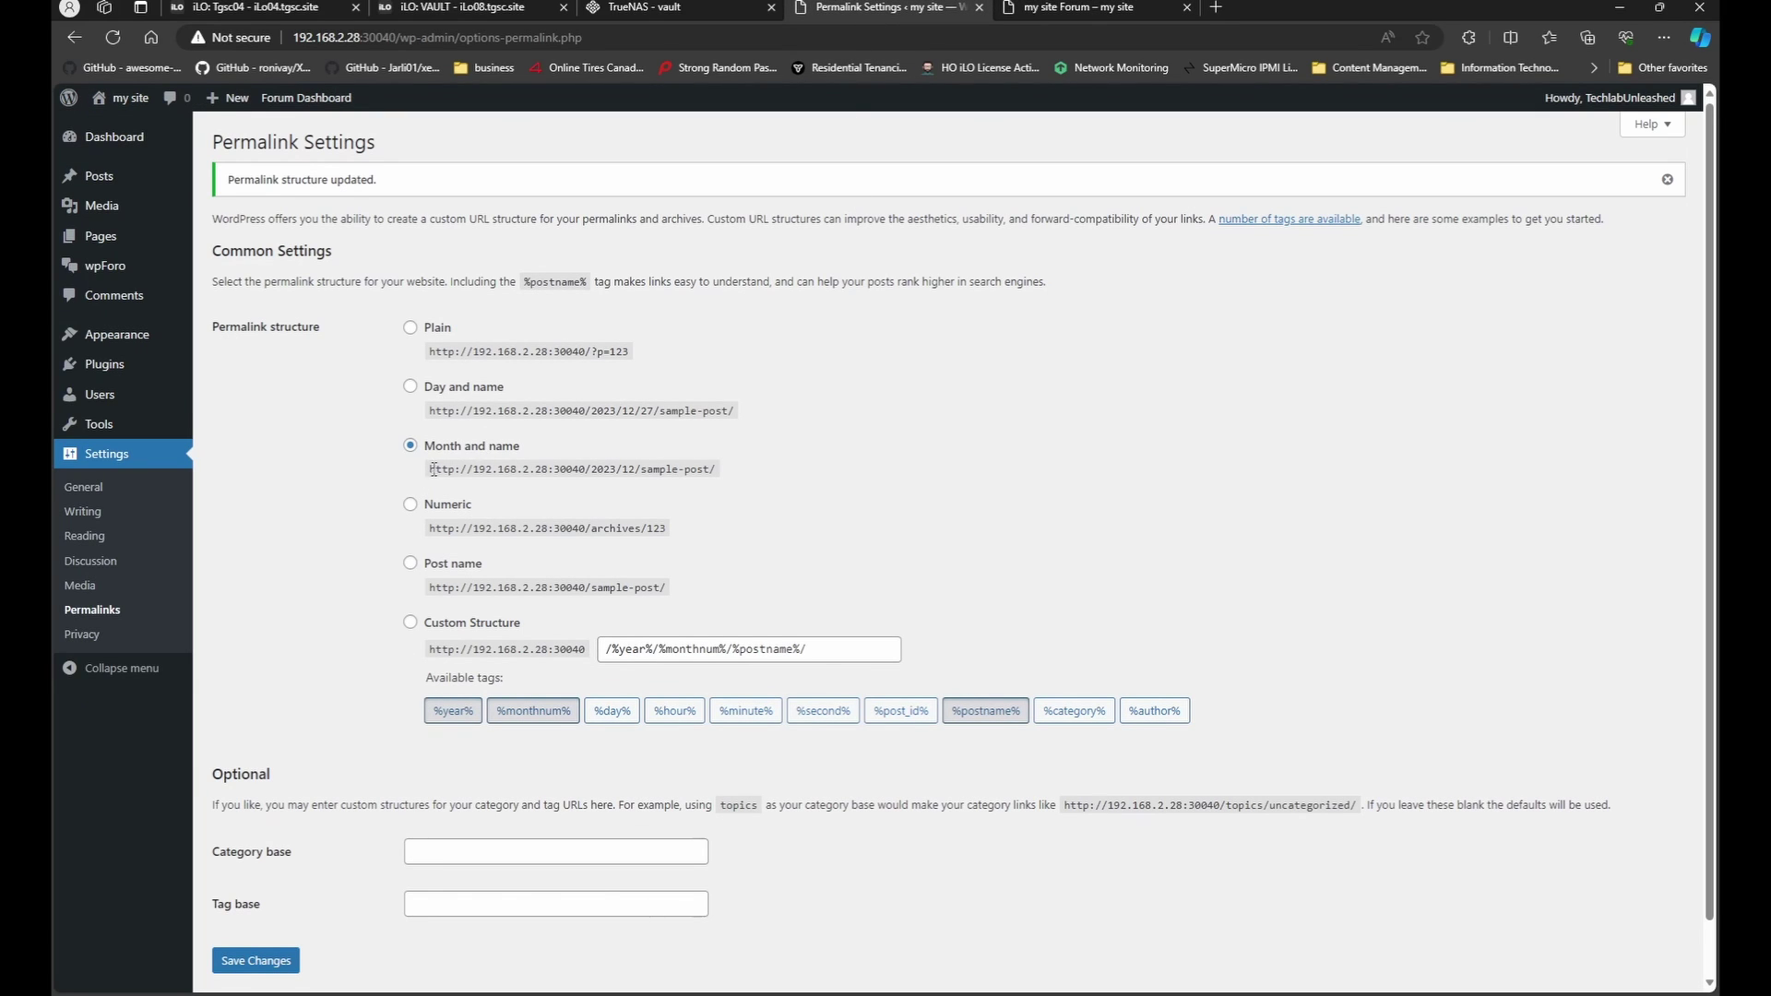
Save the Numeric permalink structure and check the forum page.
left_click_drag(429, 469, 703, 466)
left_click(710, 469)
left_click(446, 509)
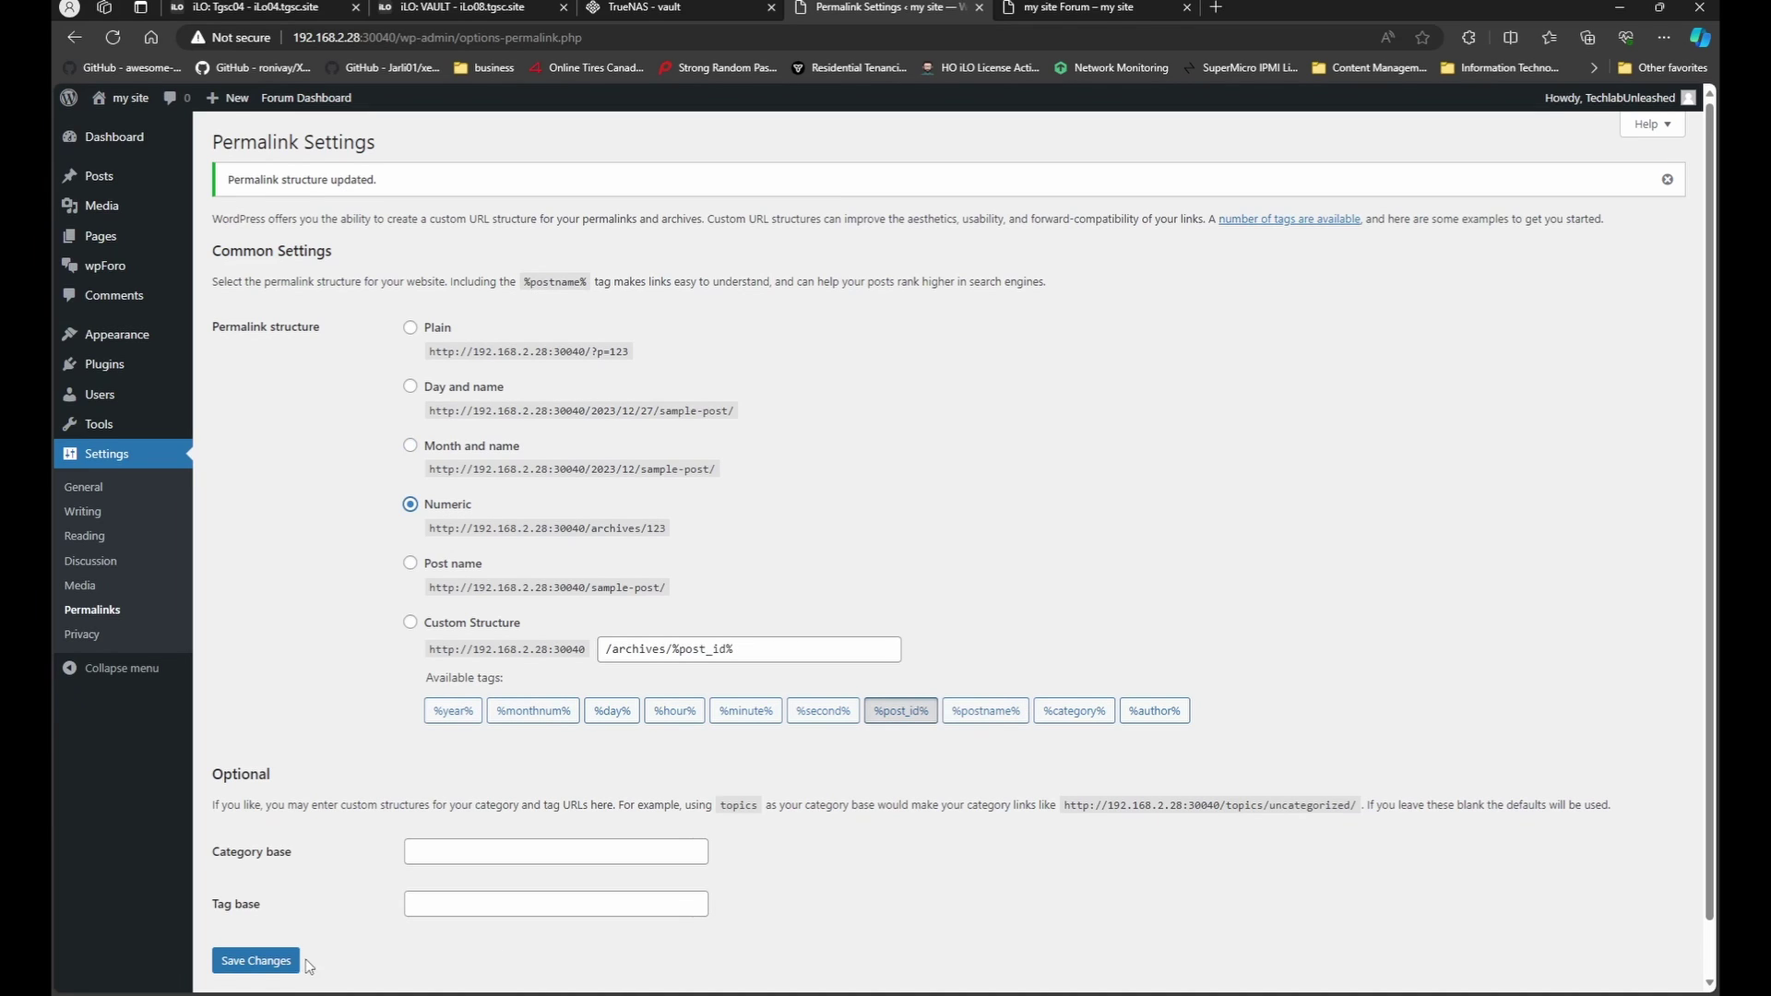
left_click(299, 962)
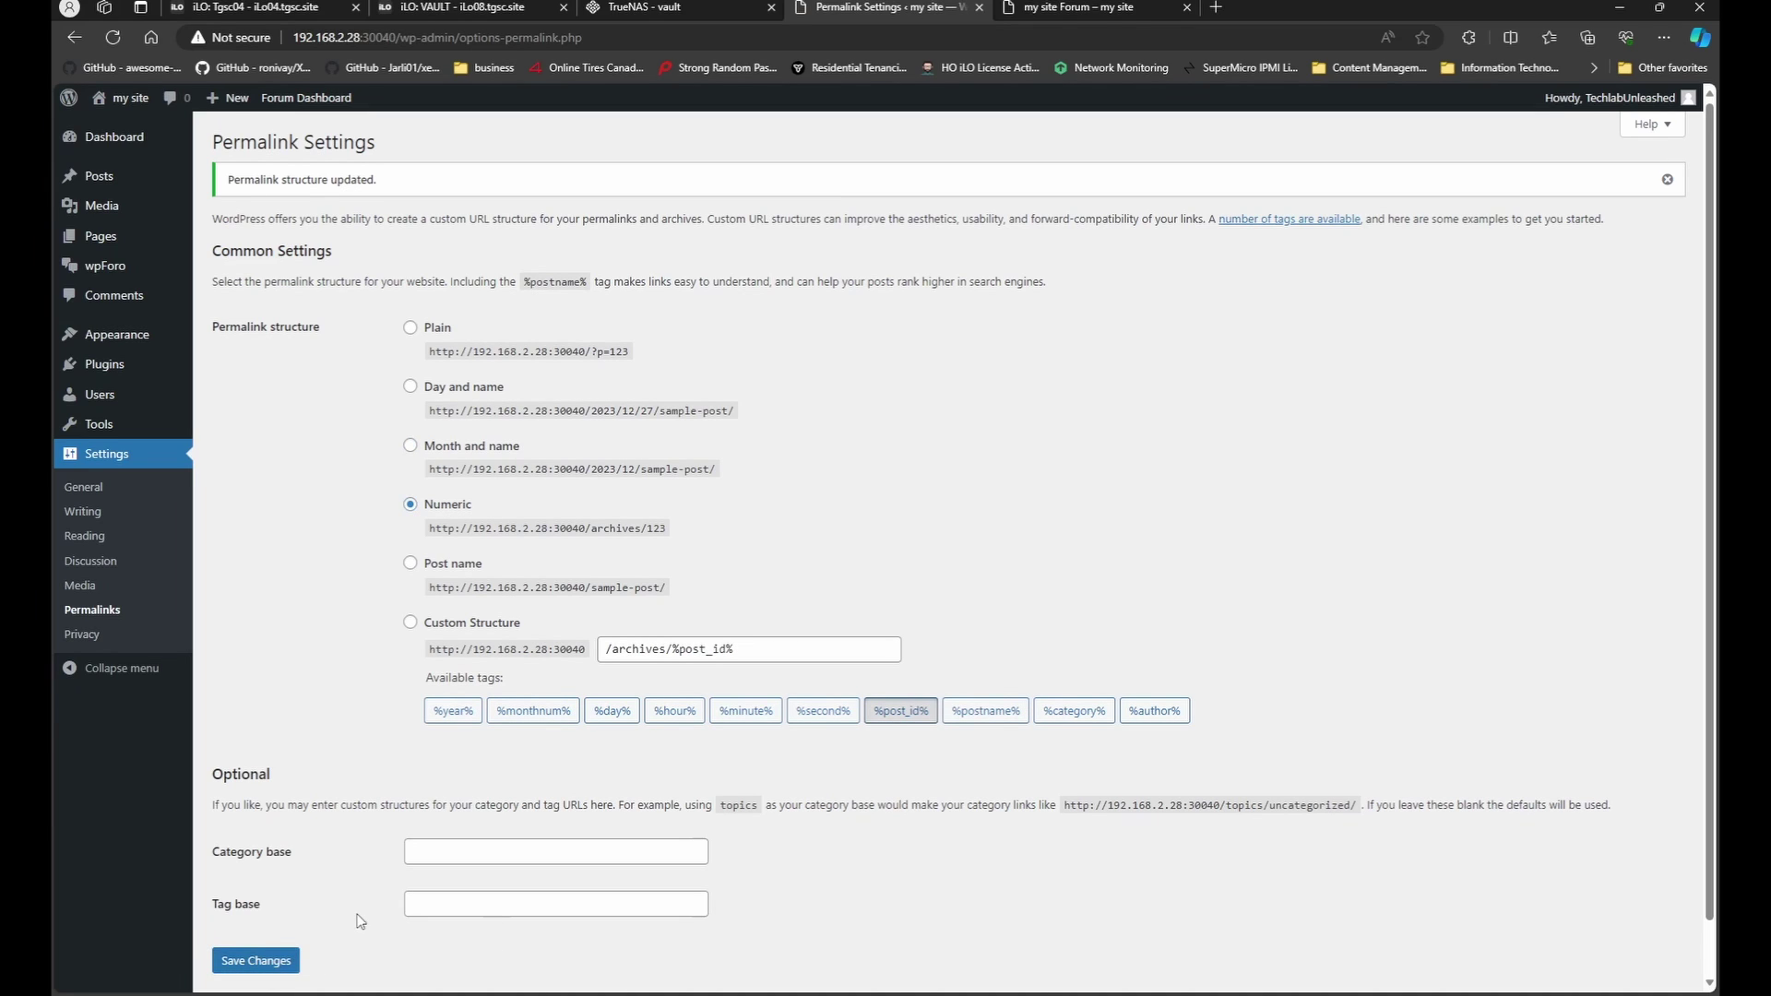
left_click(1134, 7)
Save the Day and name permalink structure and check the forum page.
left_click(842, 9)
left_click(430, 387)
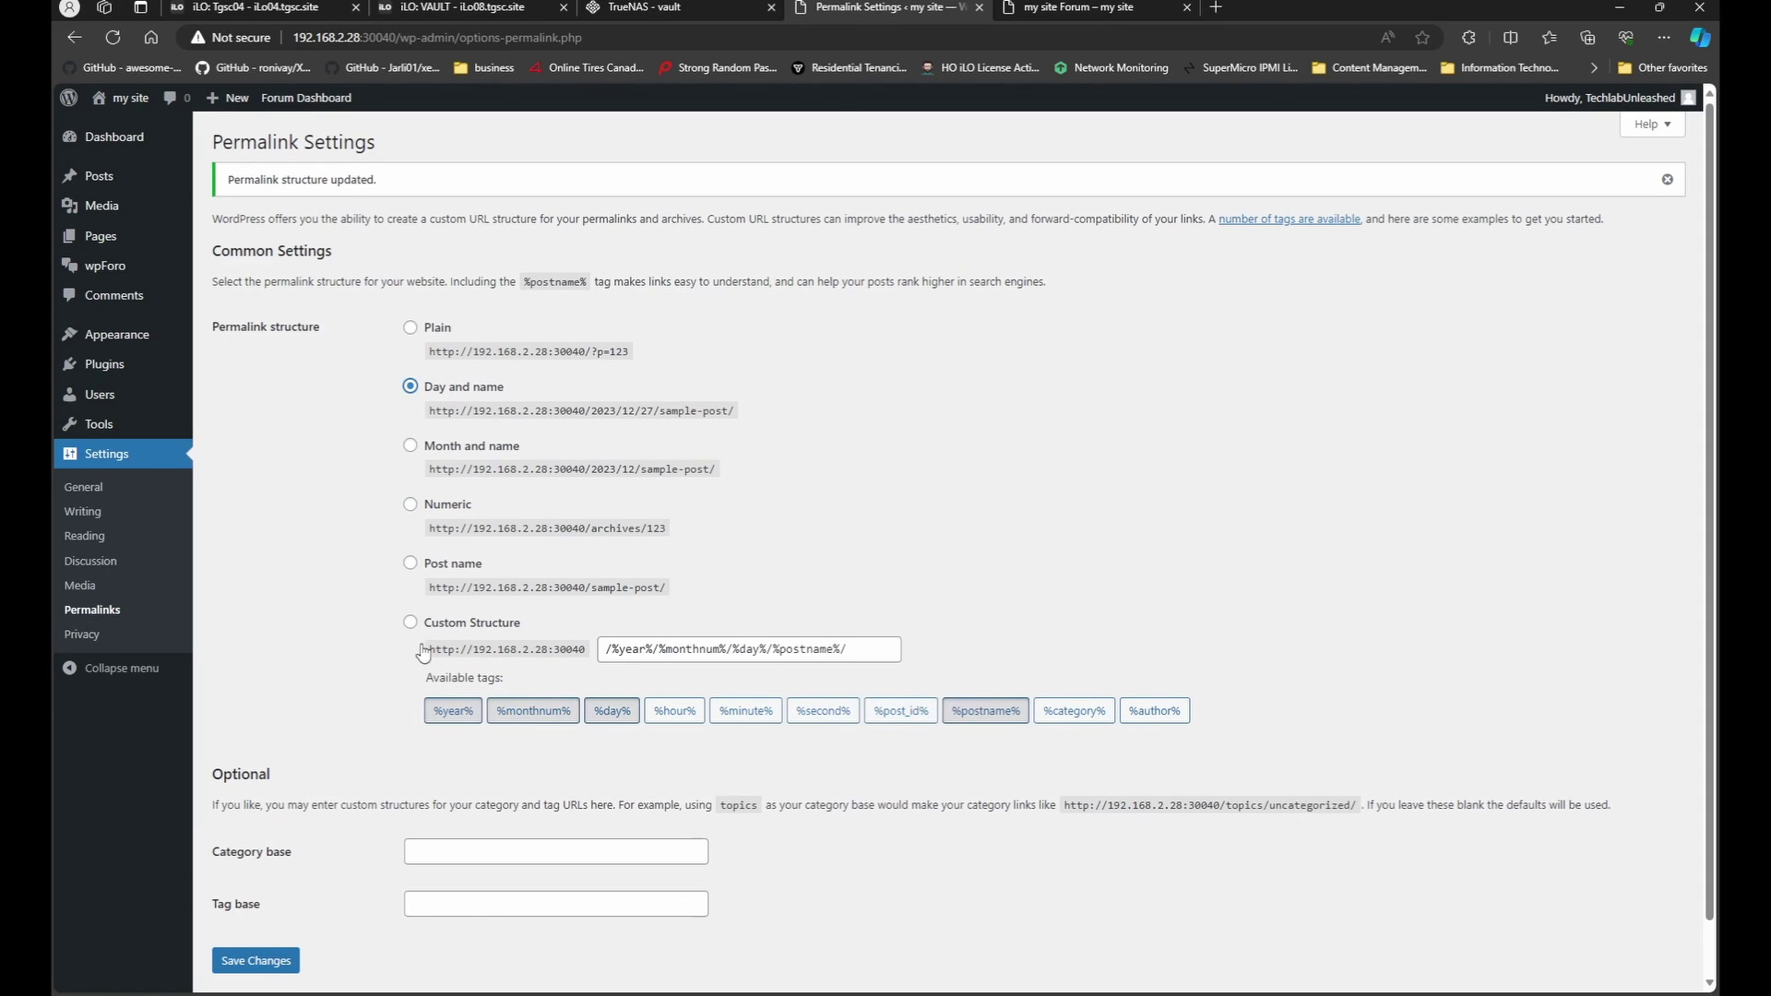
left_click(297, 959)
left_click(1084, 8)
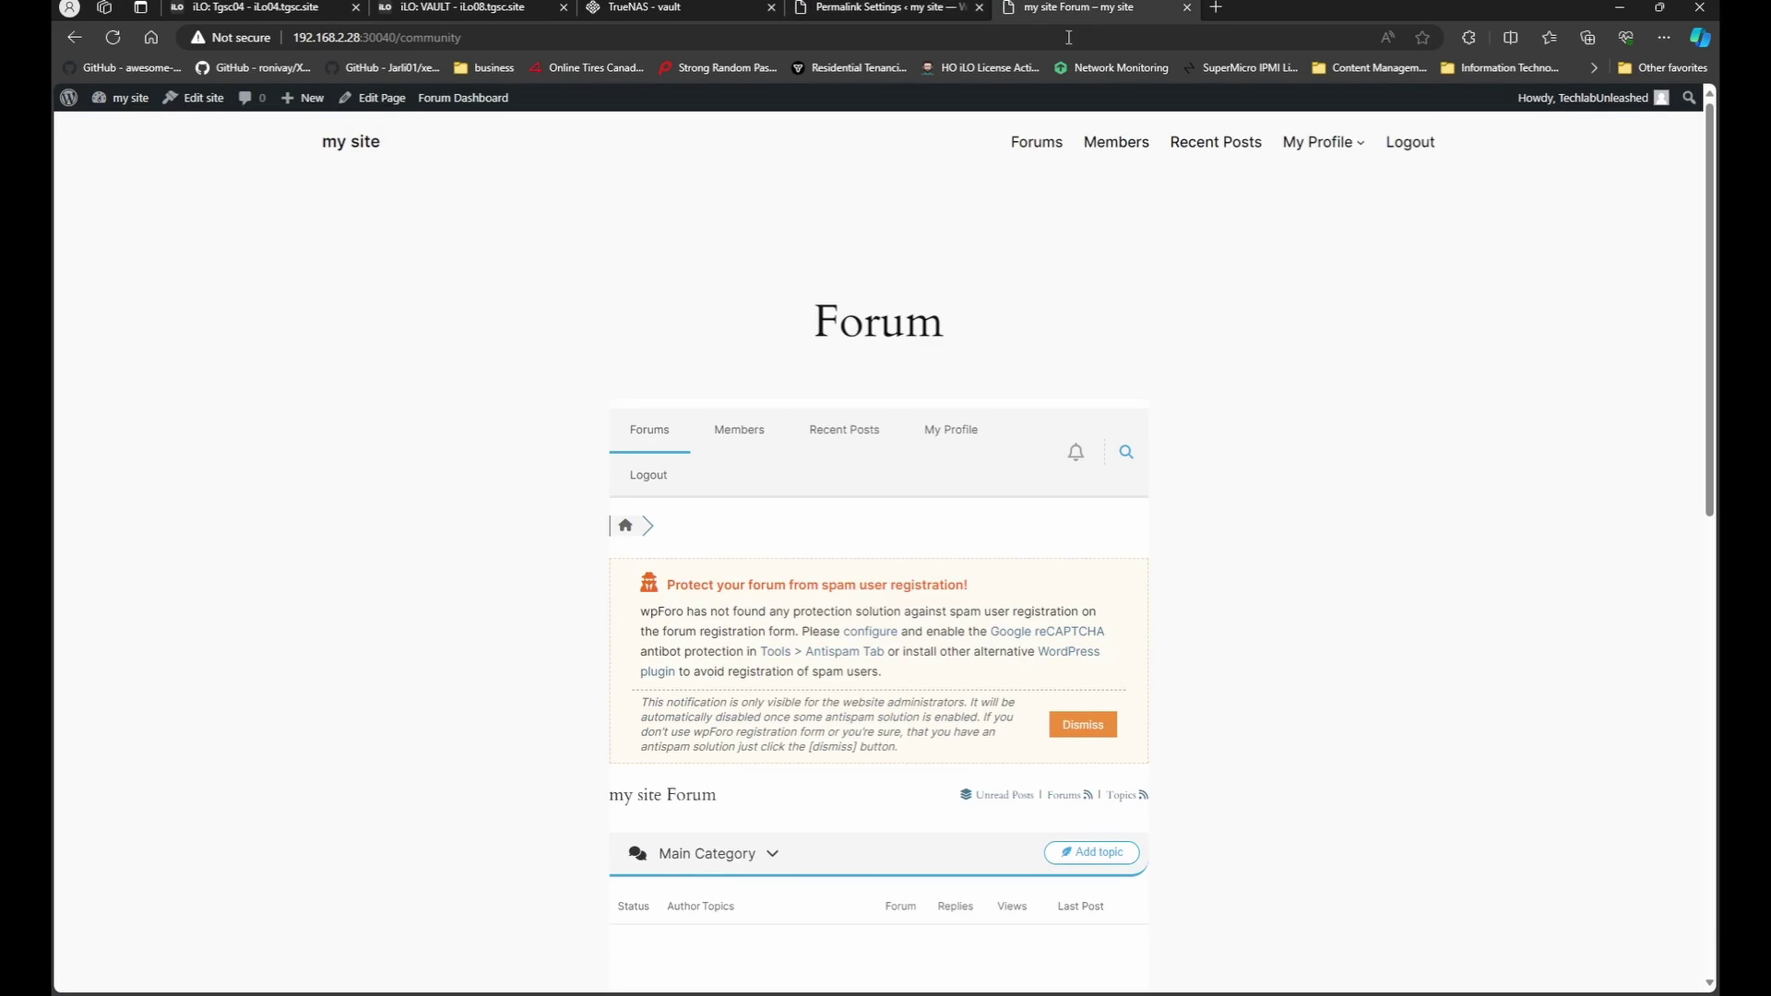
Select the Post name structure and view the forum page again.
left_click(885, 7)
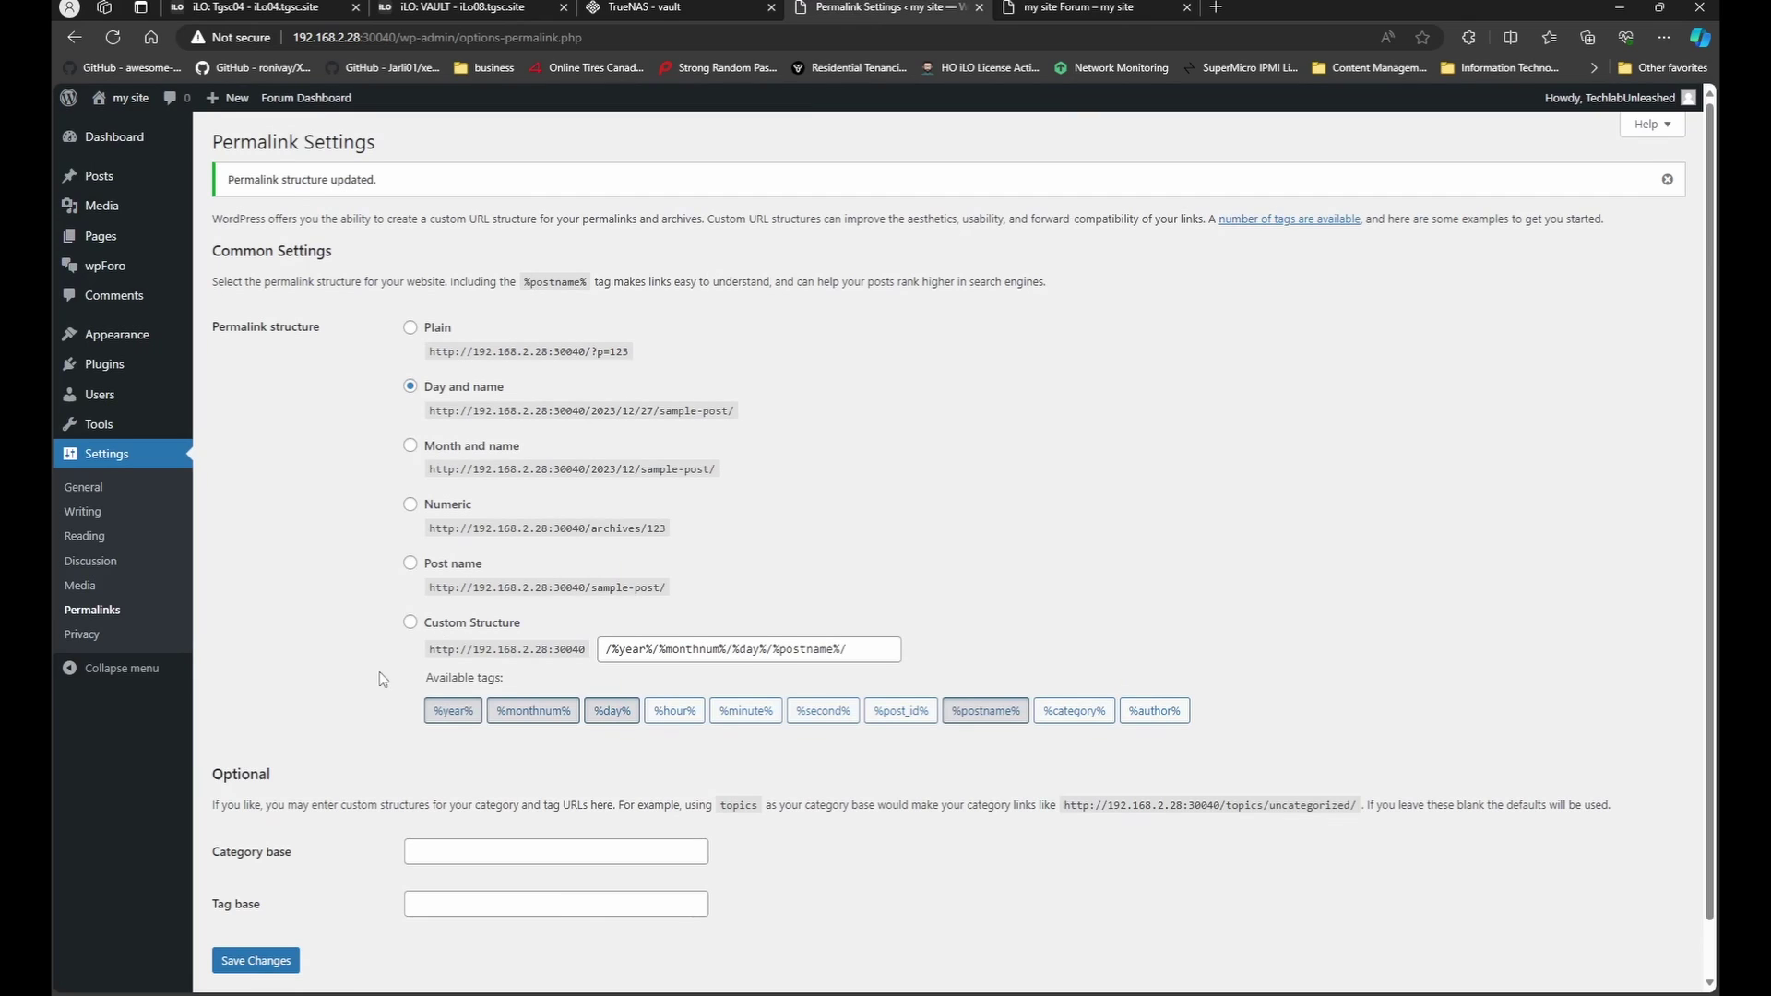
left_click(410, 563)
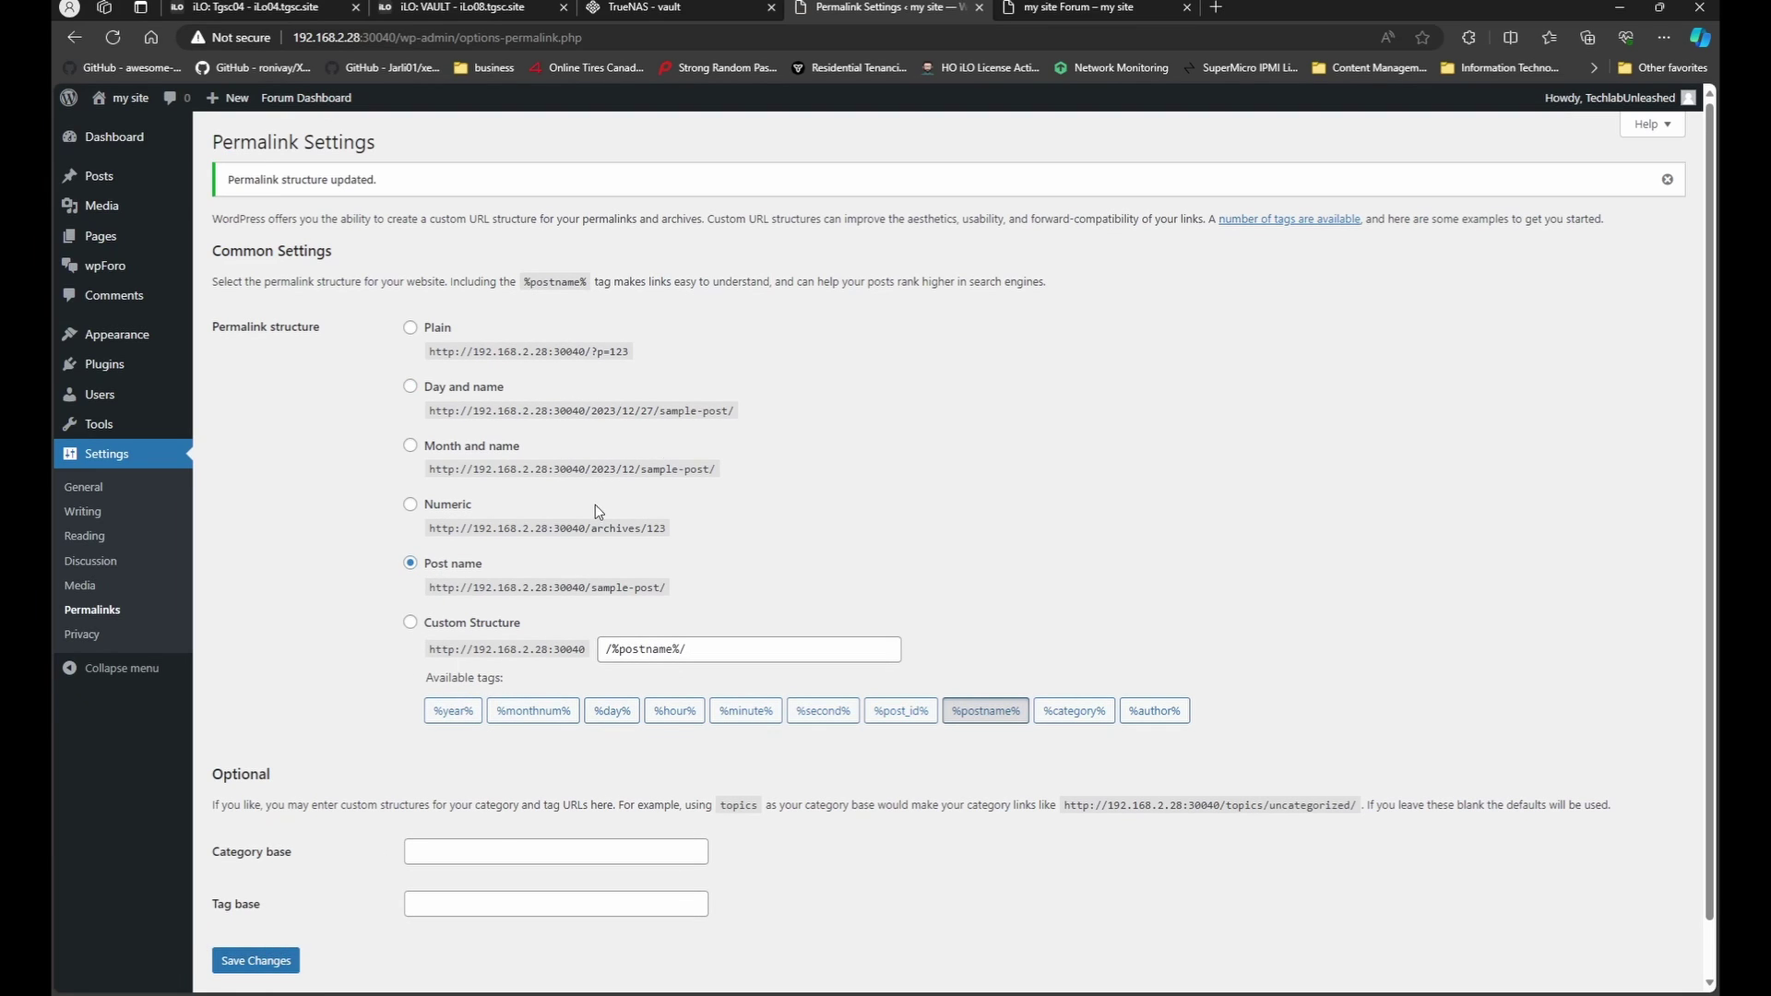
left_click(1074, 9)
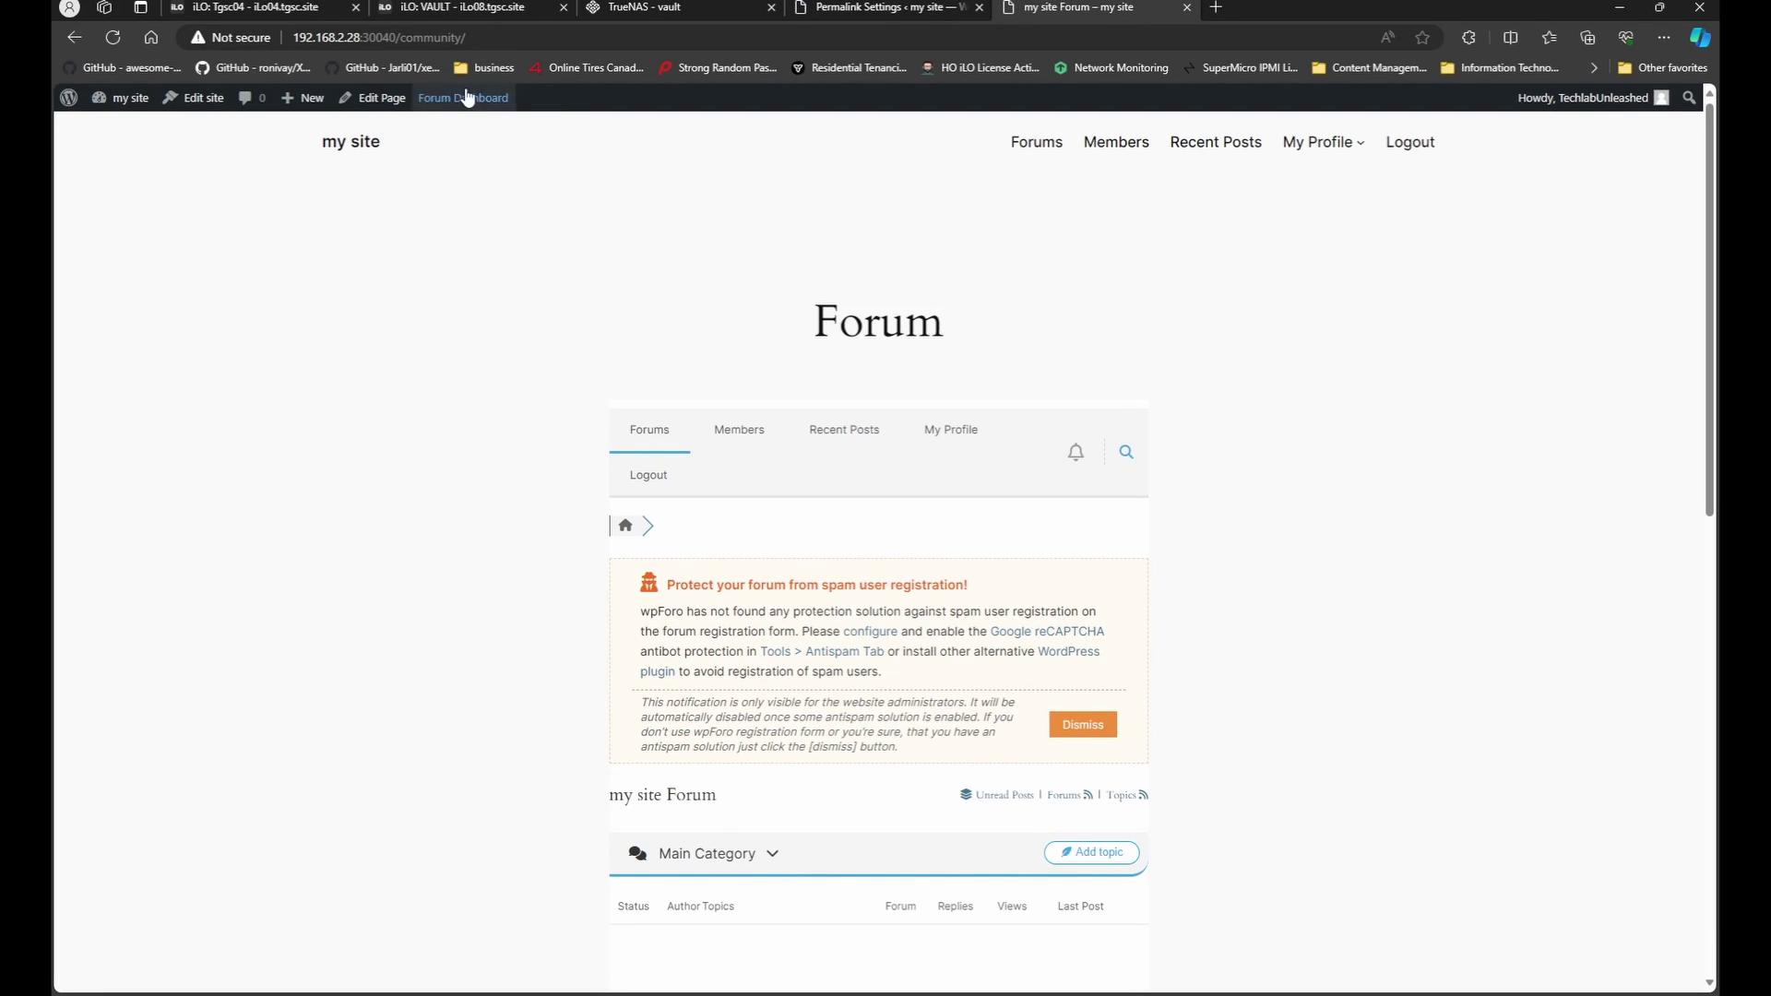
Settle on Numeric (/archives/%post_id%), save it, and confirm the forum page loads.
mouse_move(467, 97)
mouse_move(489, 152)
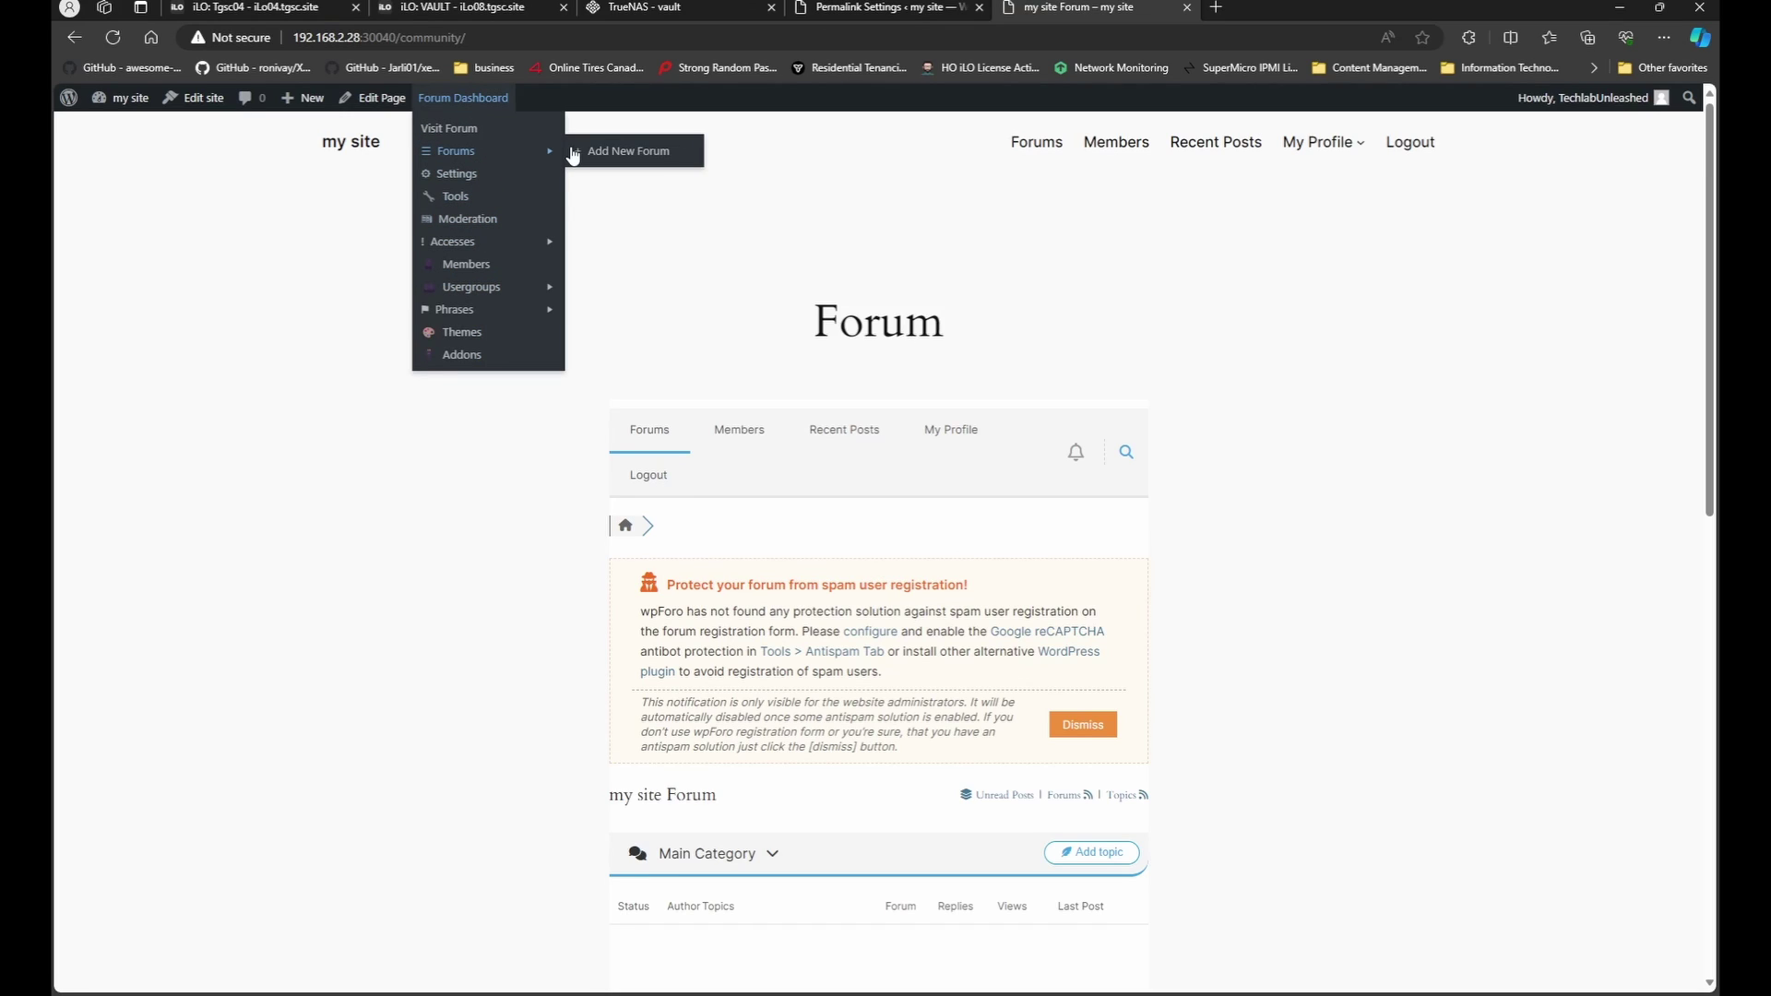
left_click(861, 13)
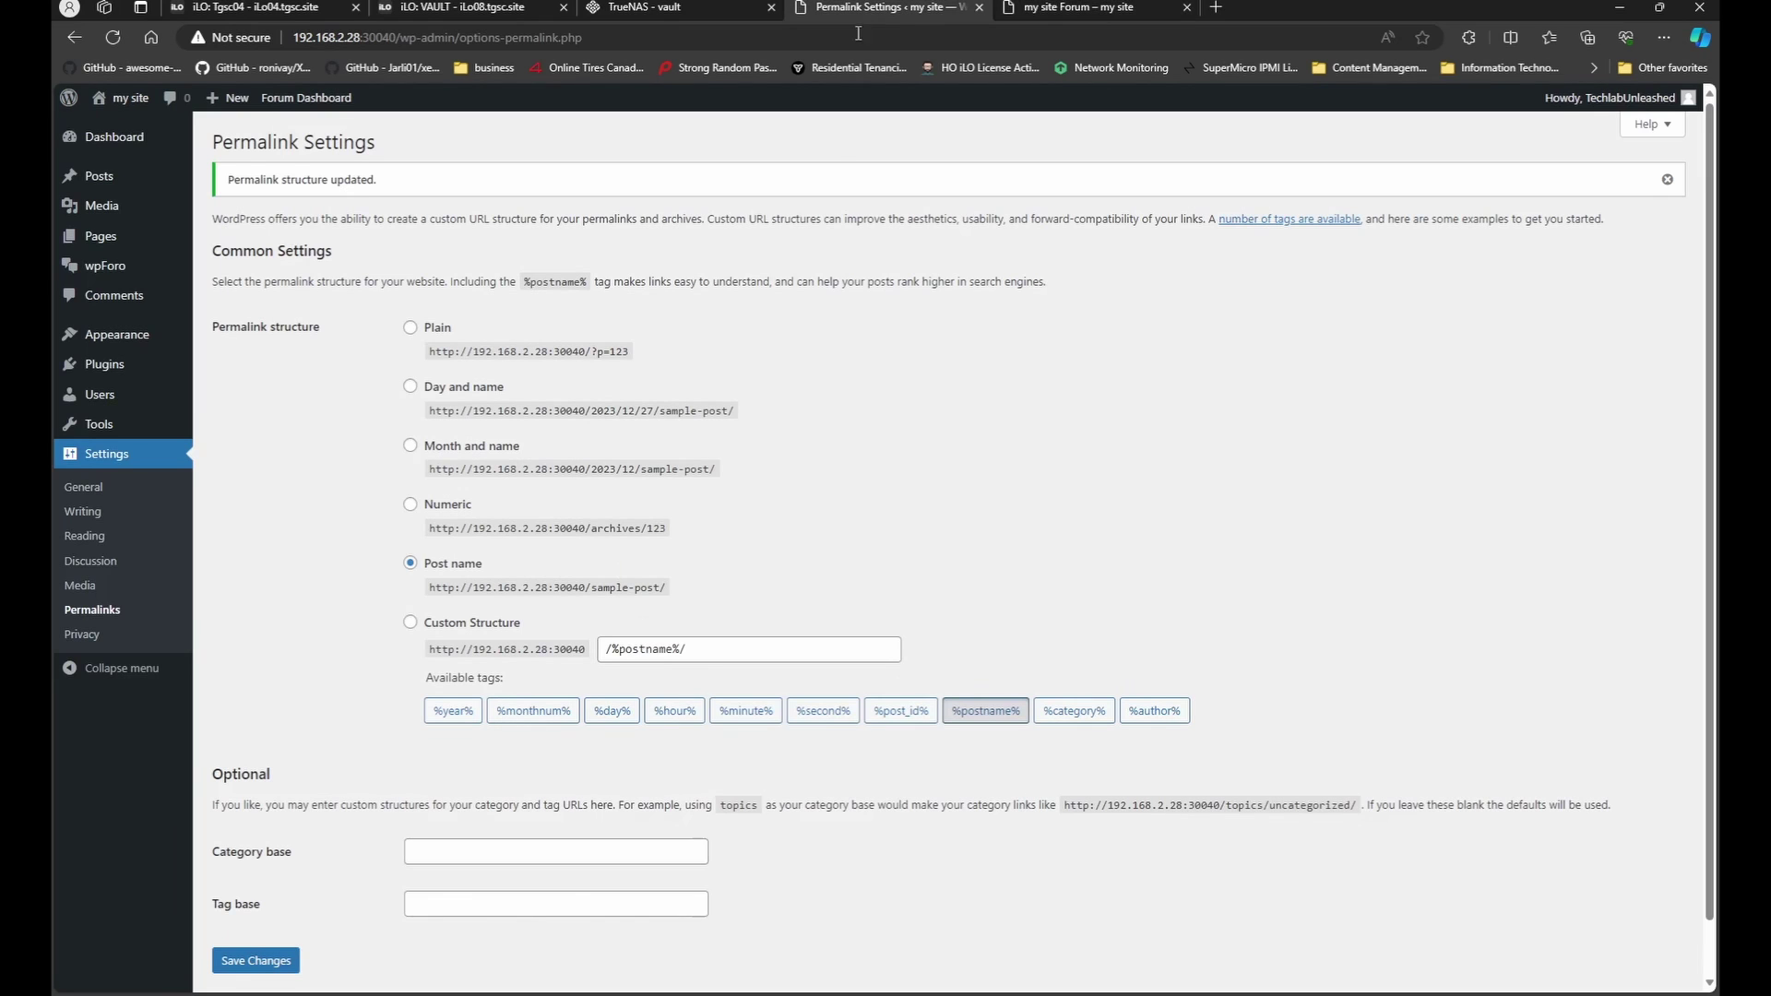
left_click(452, 504)
left_click(454, 563)
left_click(450, 506)
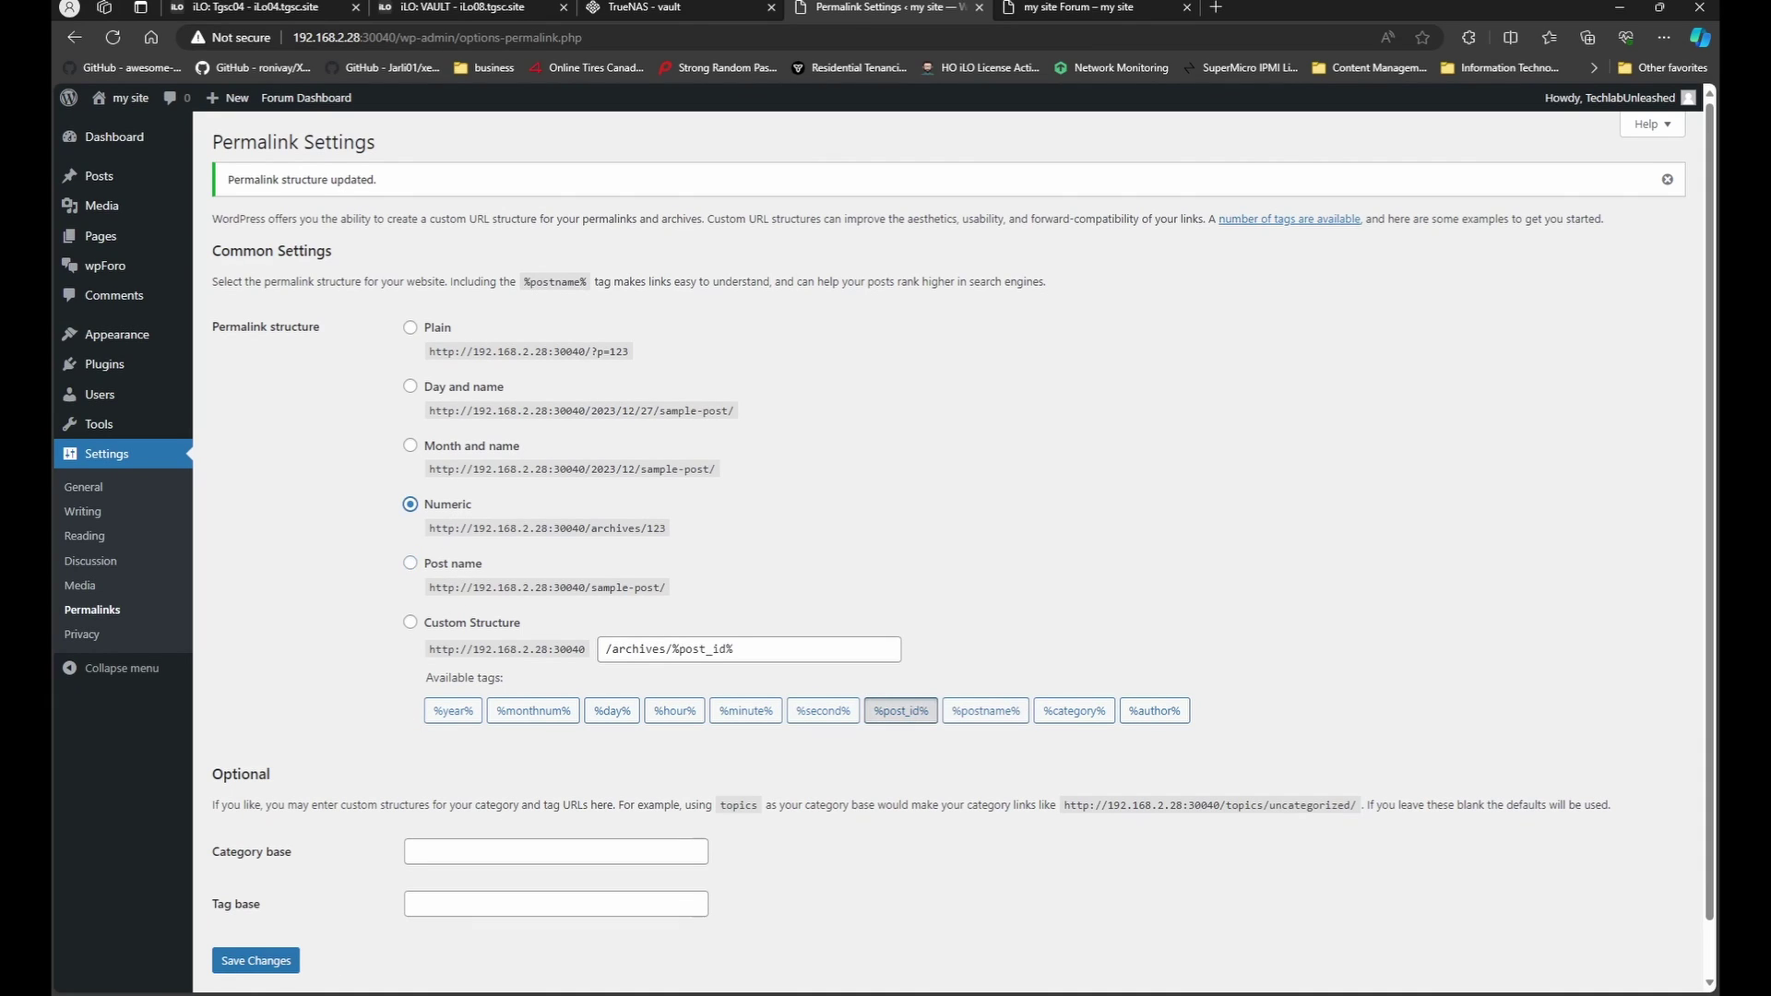
left_click(254, 967)
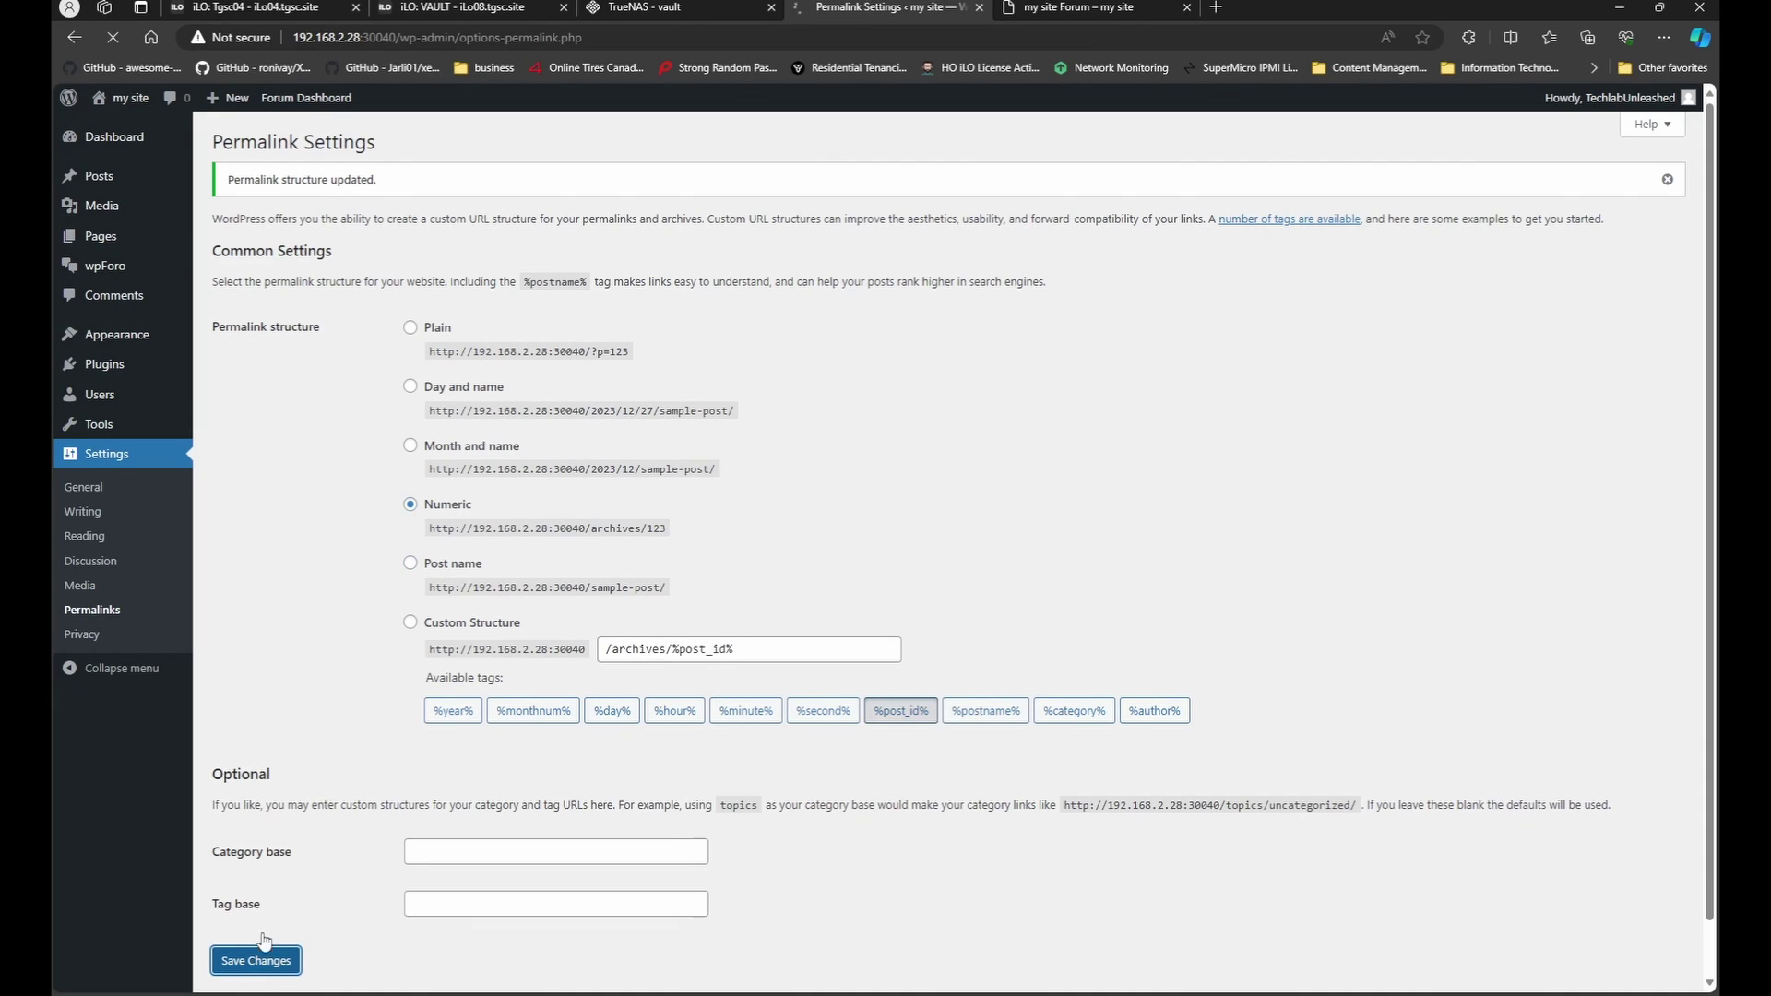
left_click(1079, 13)
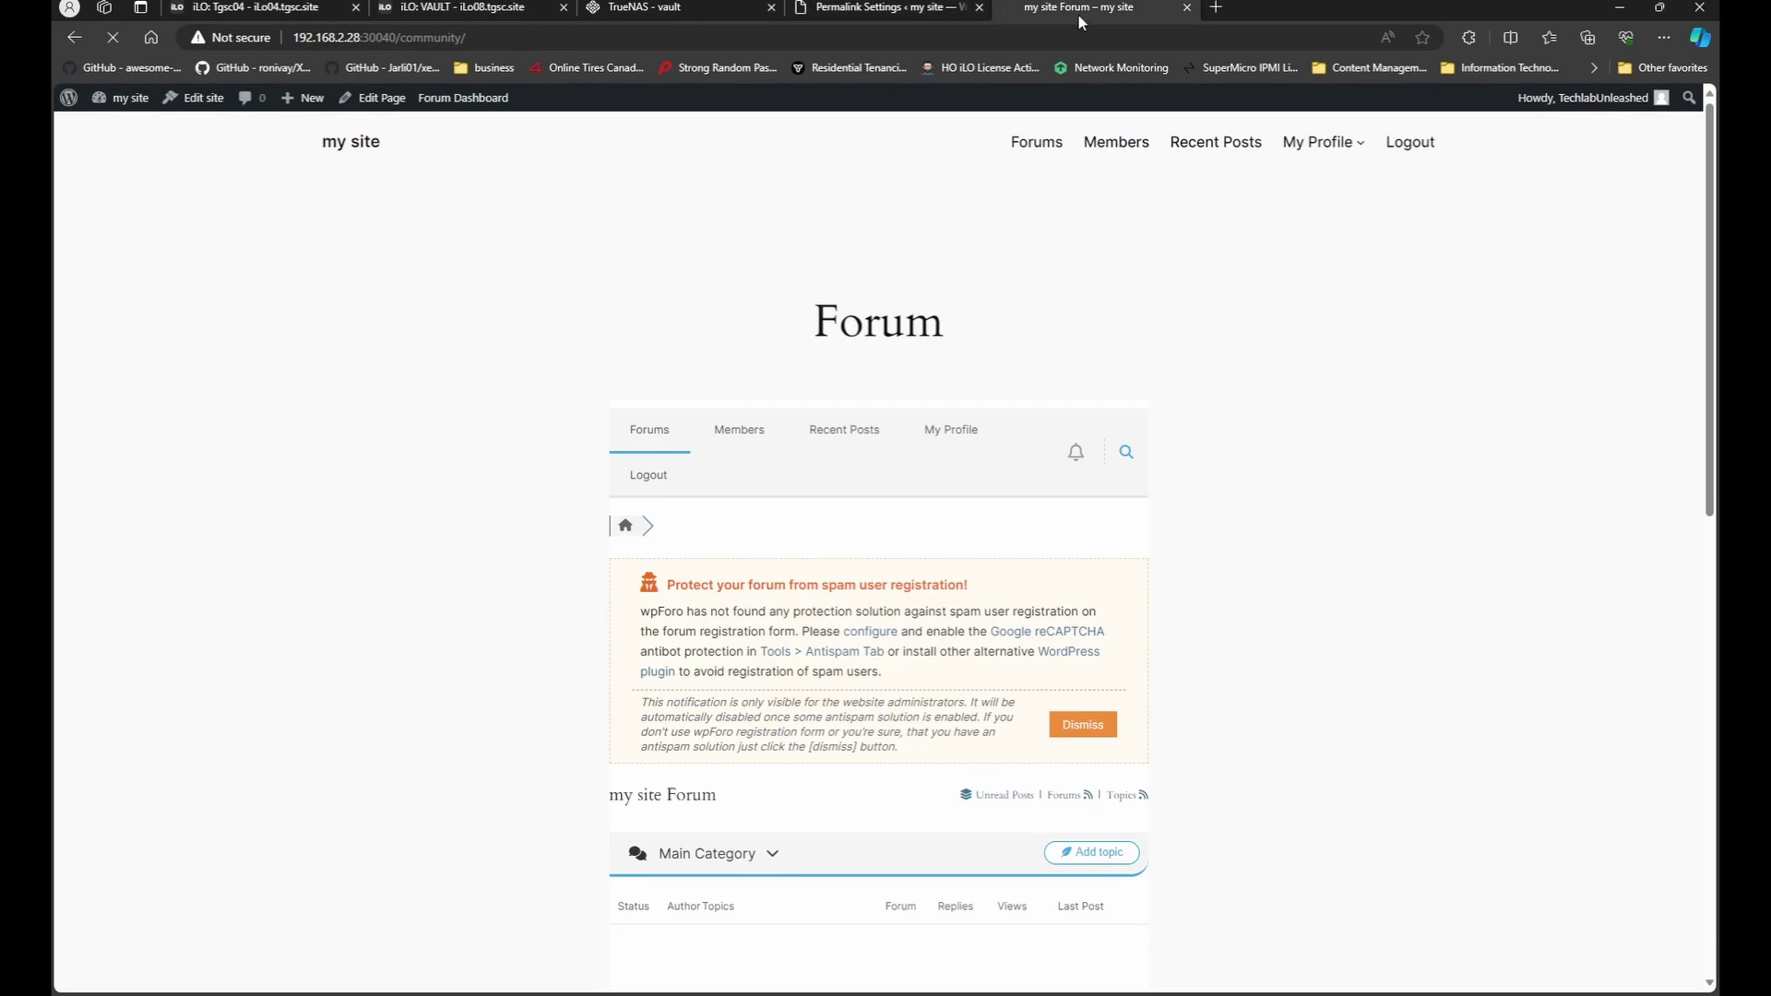
Browse forum Members and Recent Posts, then sign in on the Login tab with saved credentials.
left_click(1145, 155)
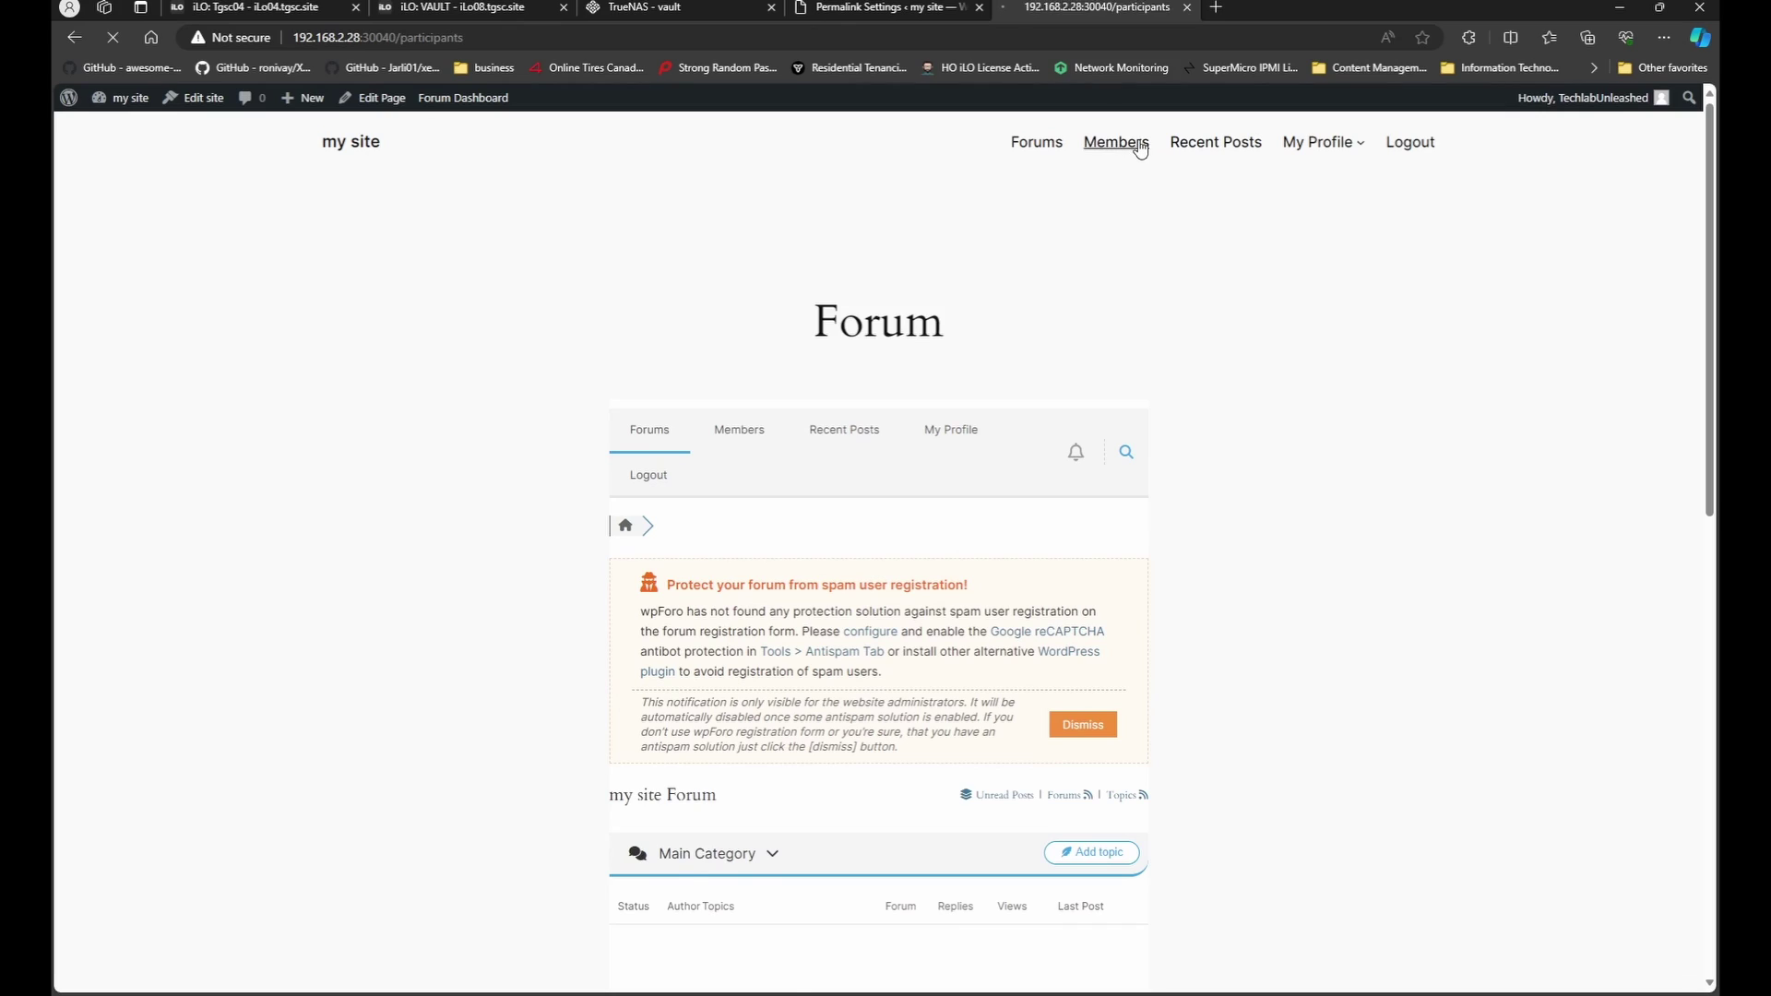
left_click(1194, 146)
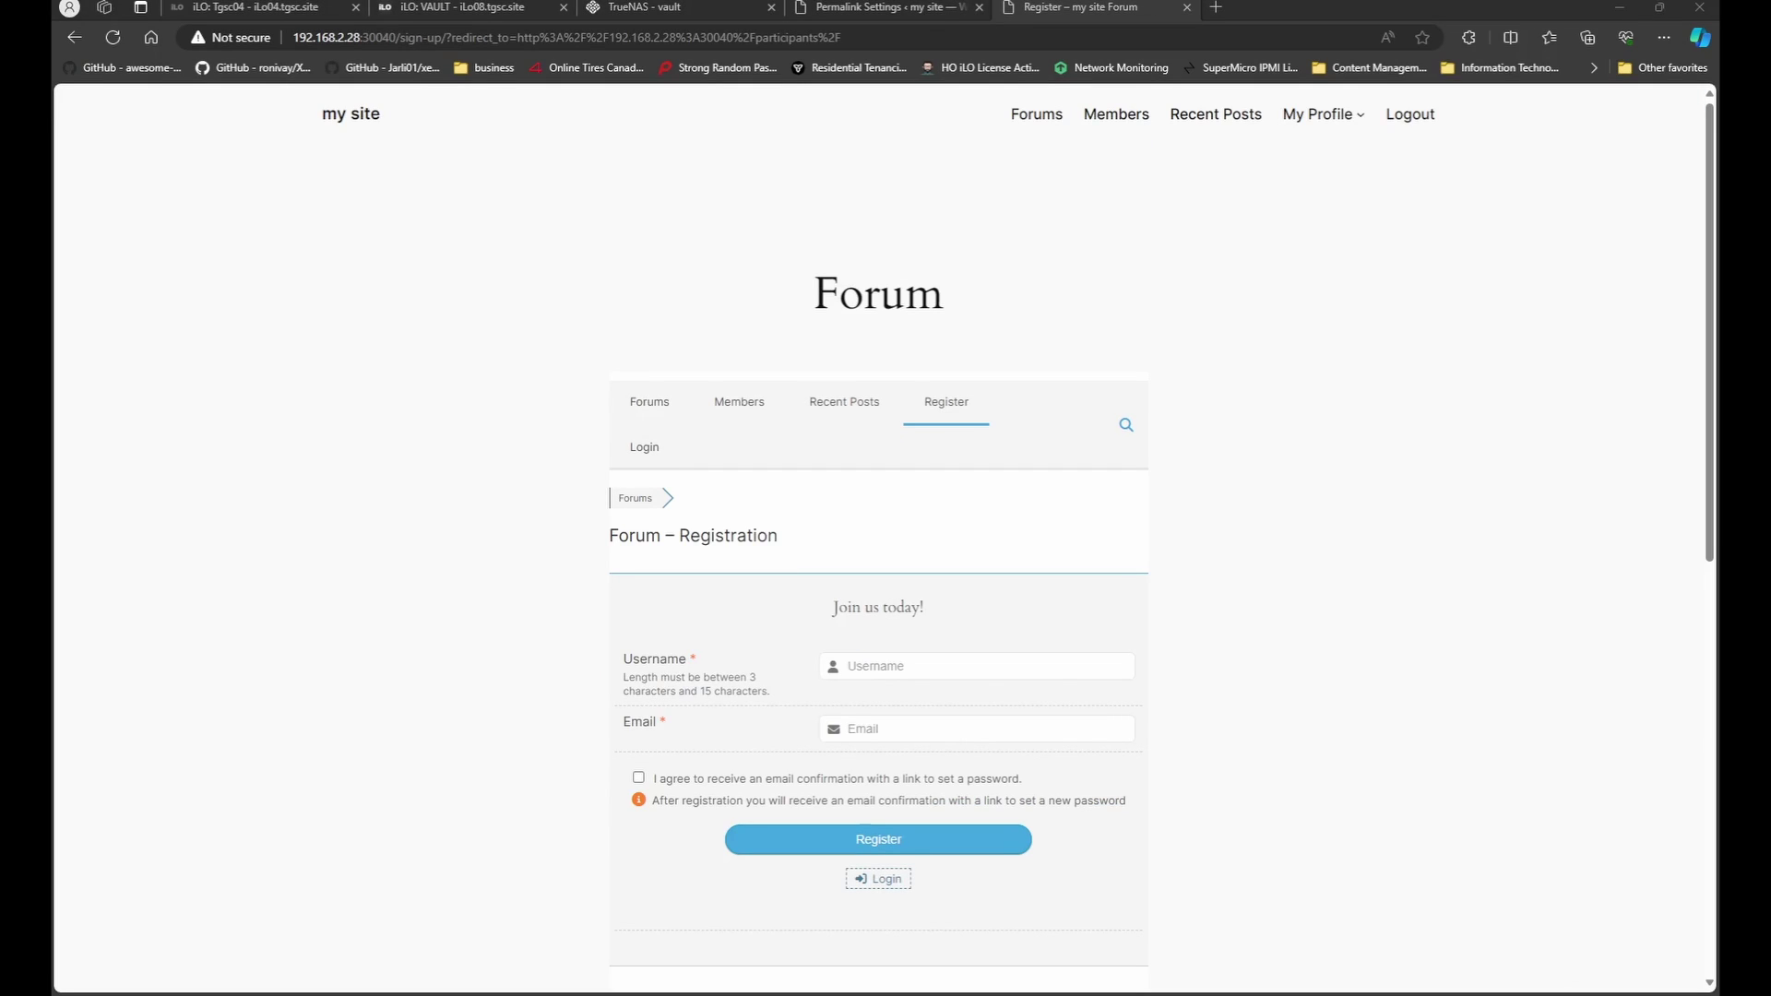
left_click(644, 447)
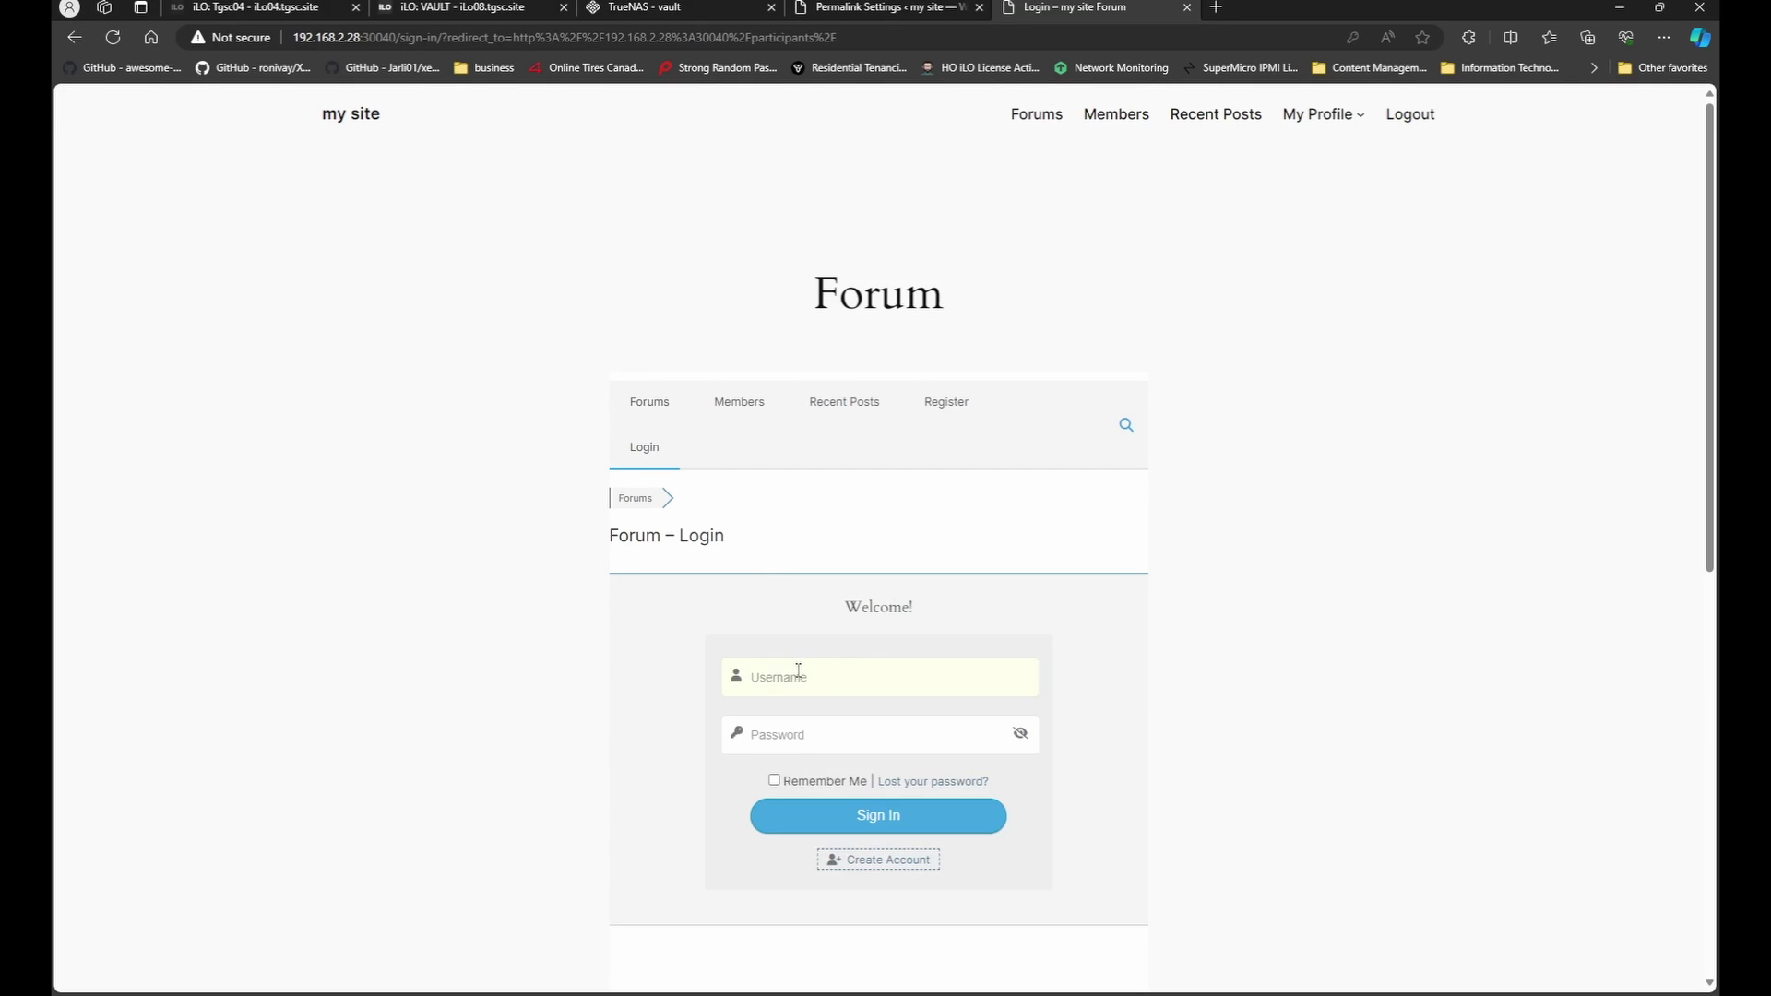
left_click(779, 736)
left_click(819, 813)
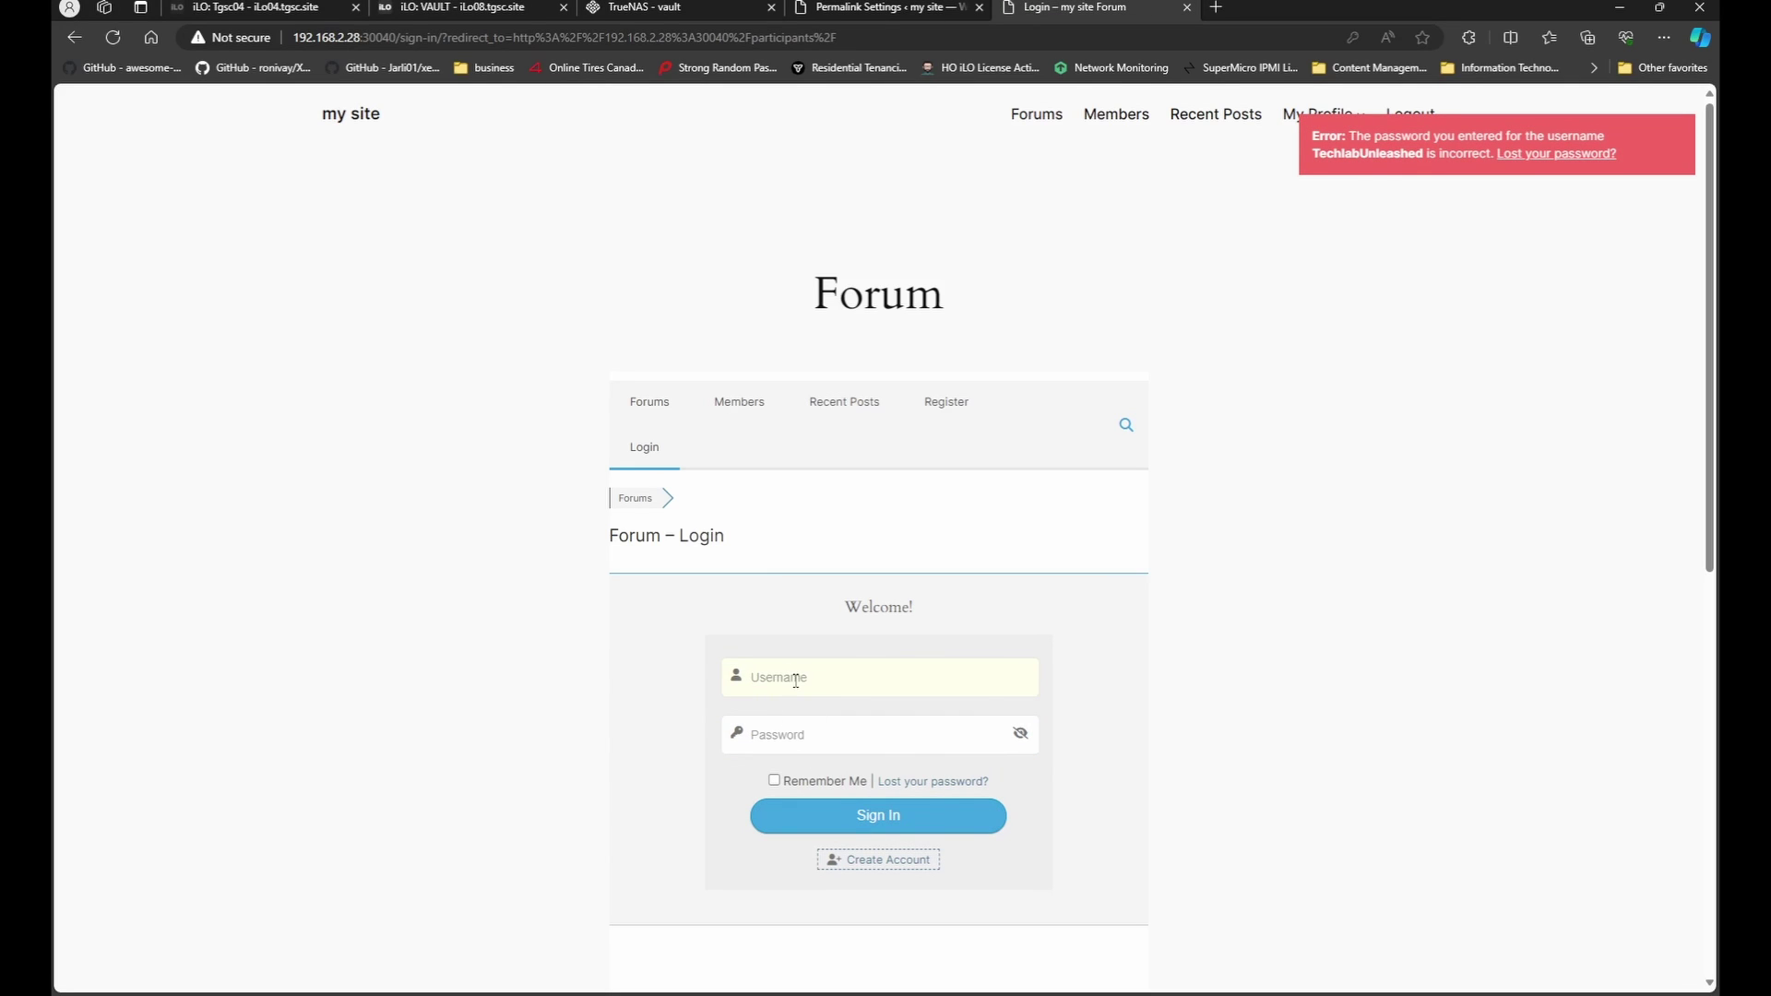
Autofill the login credentials again, then cycle tabs back to Permalink Settings.
left_click(795, 738)
key("ctrl+shift+Tab")
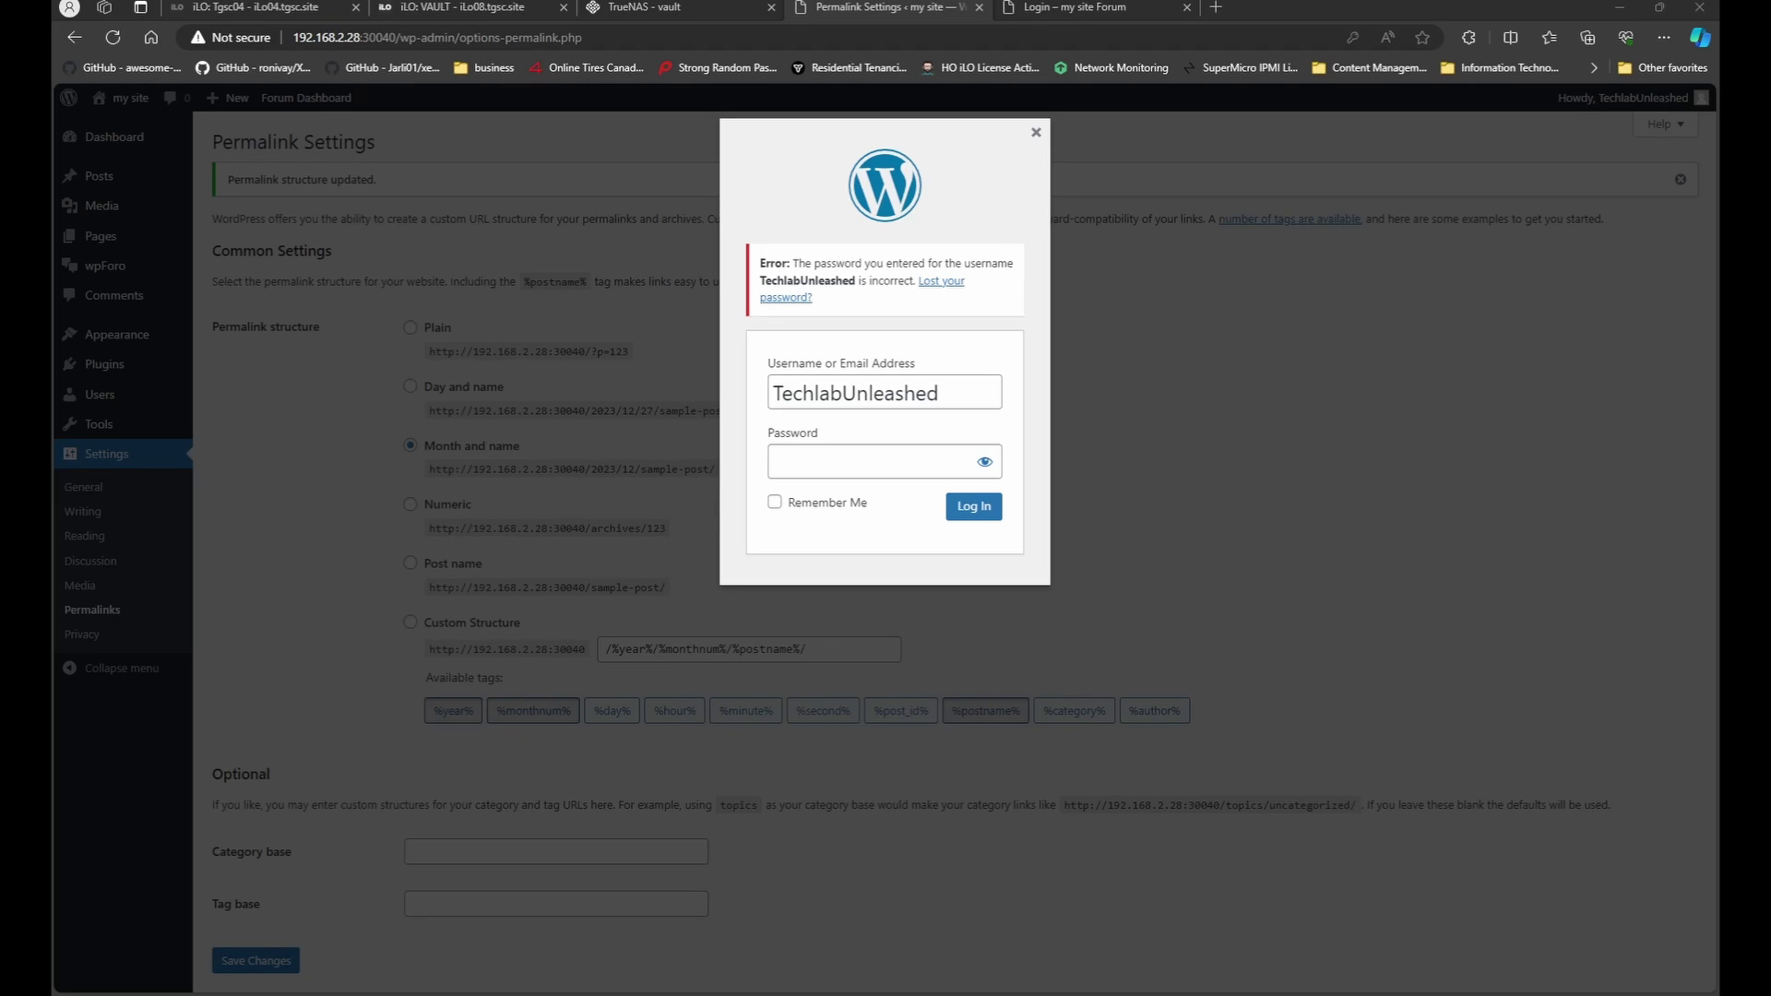
key("ctrl+Tab")
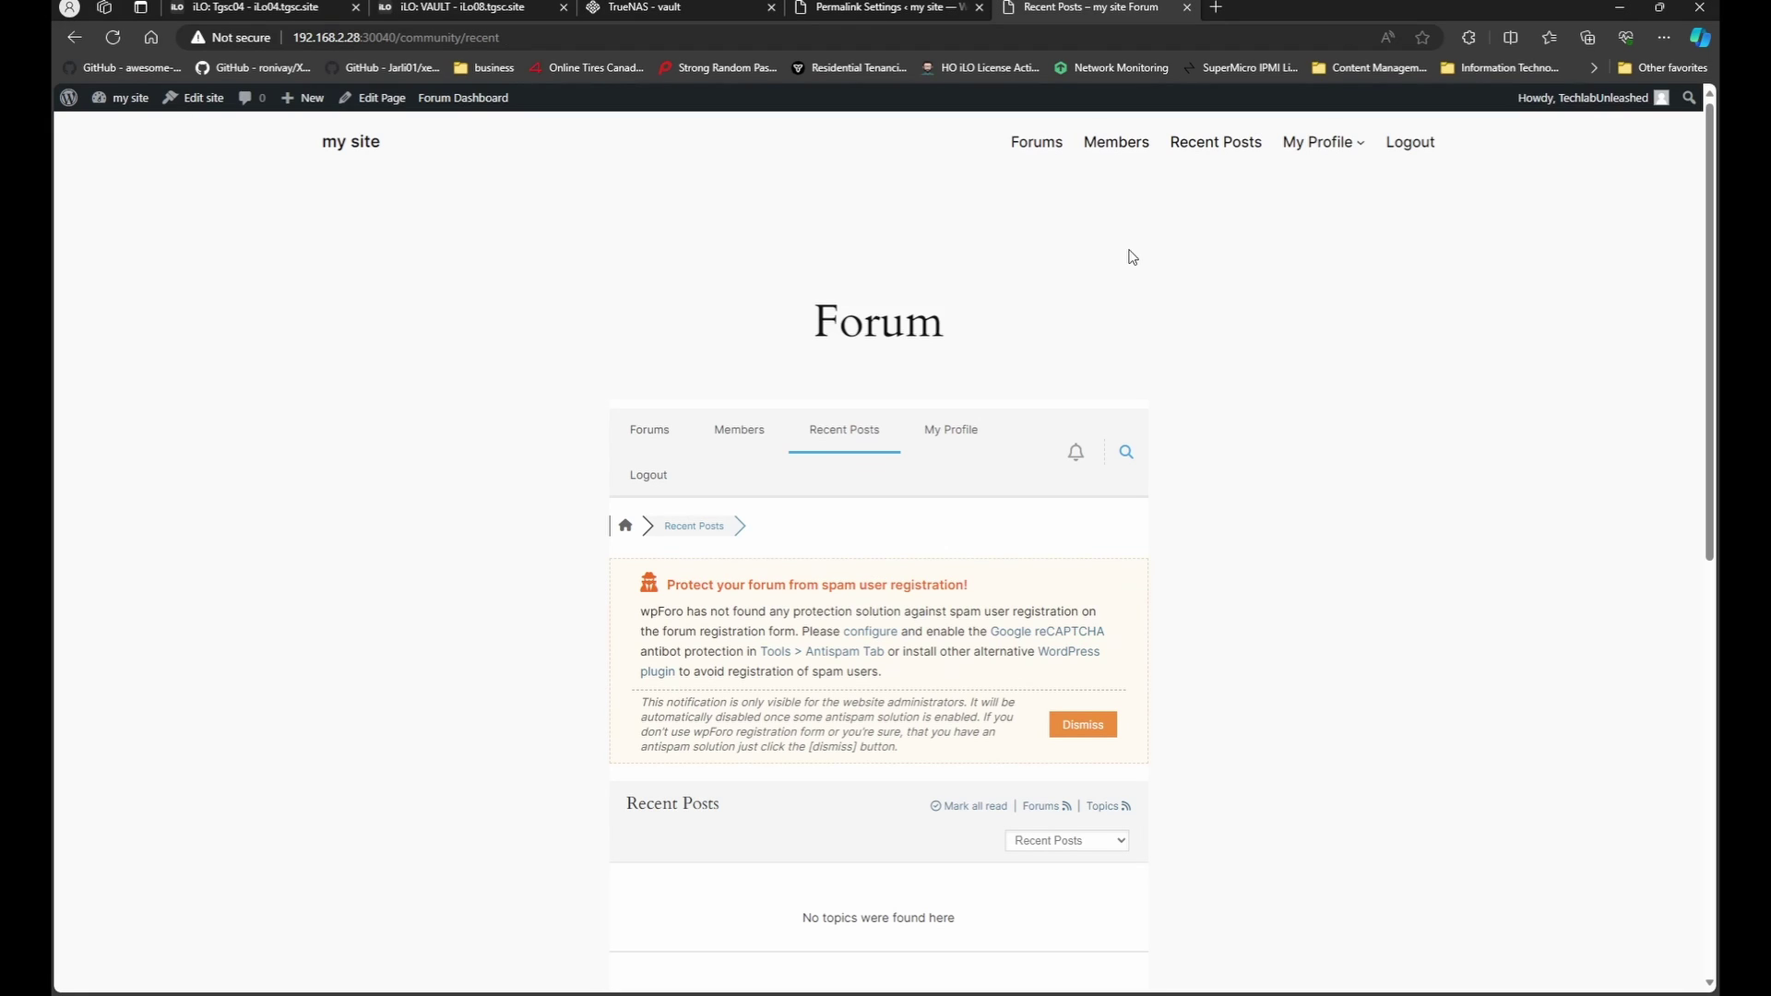
left_click(858, 13)
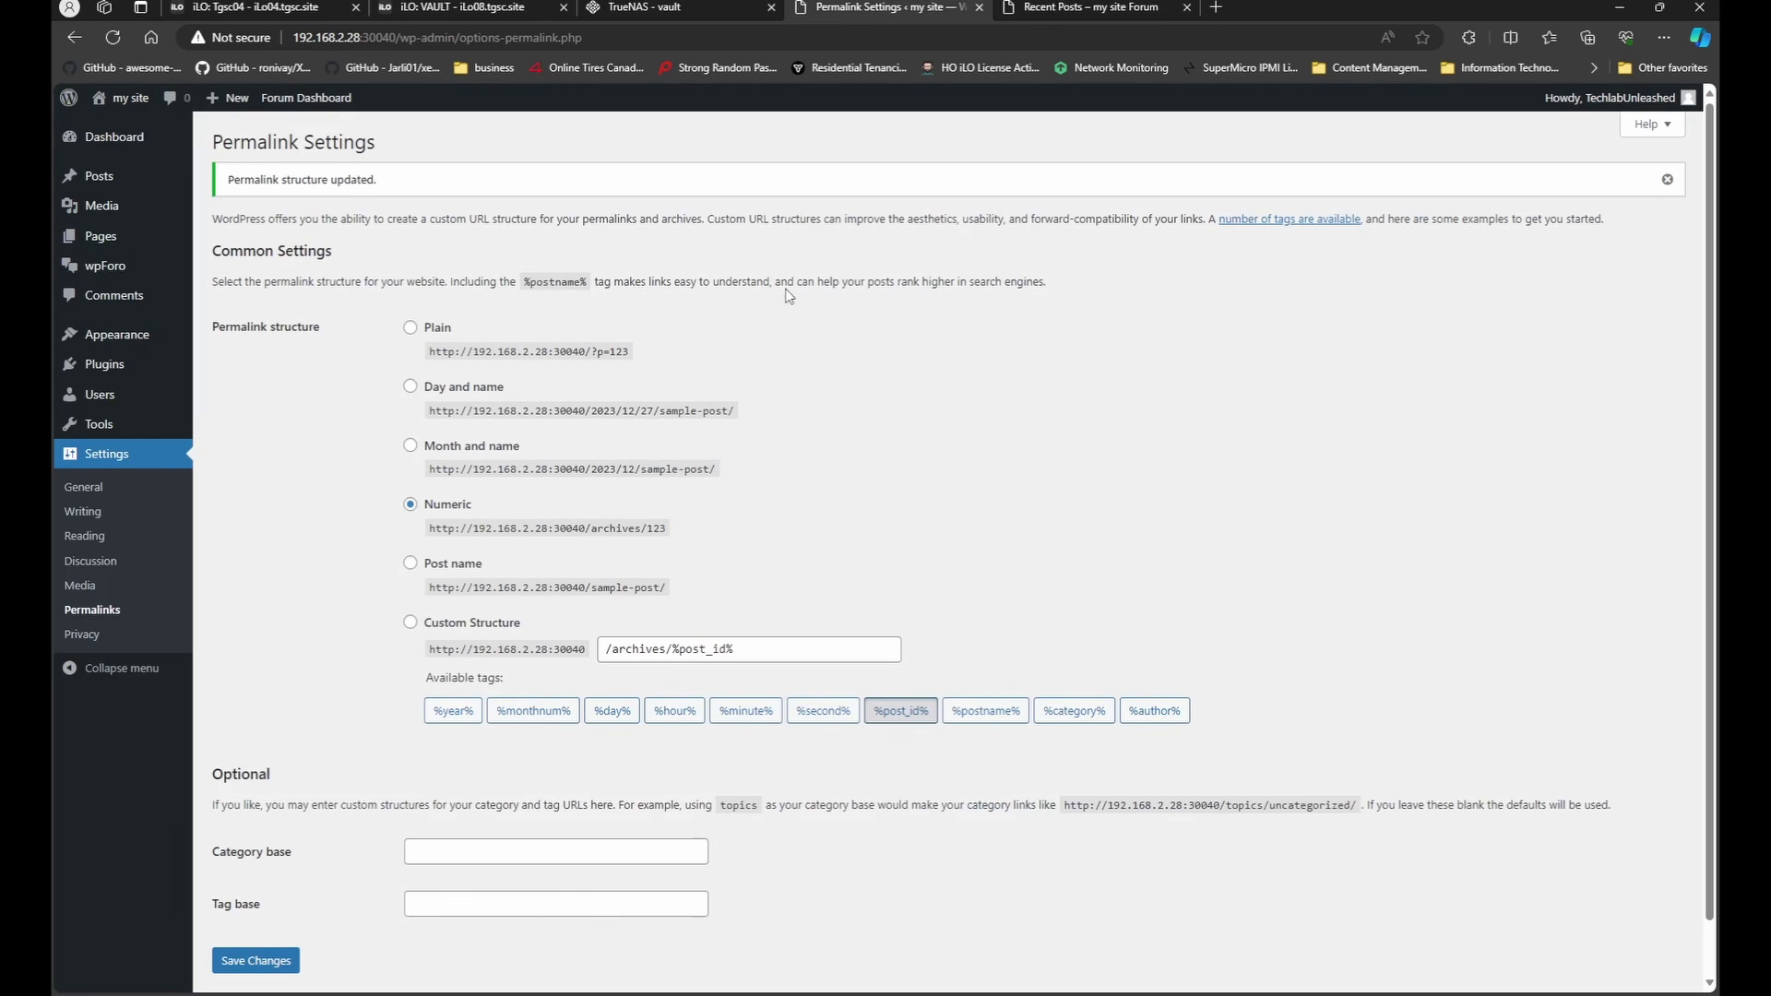